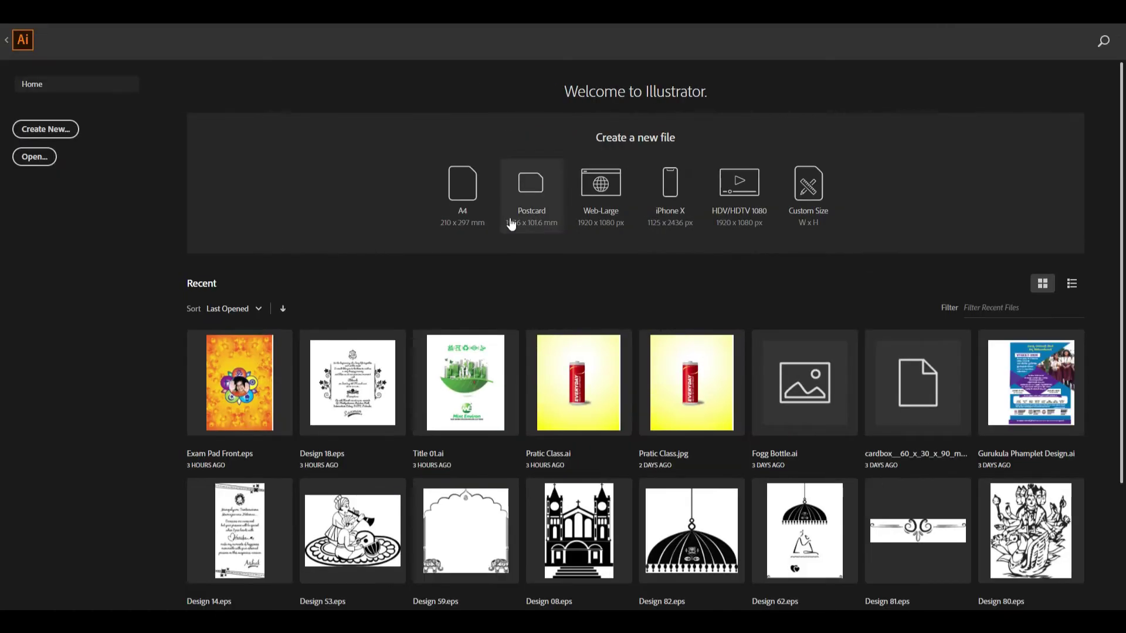
Open Exam Pad Front.eps from the recent files and view the whole cover artwork
scroll(545, 386, "down", 3)
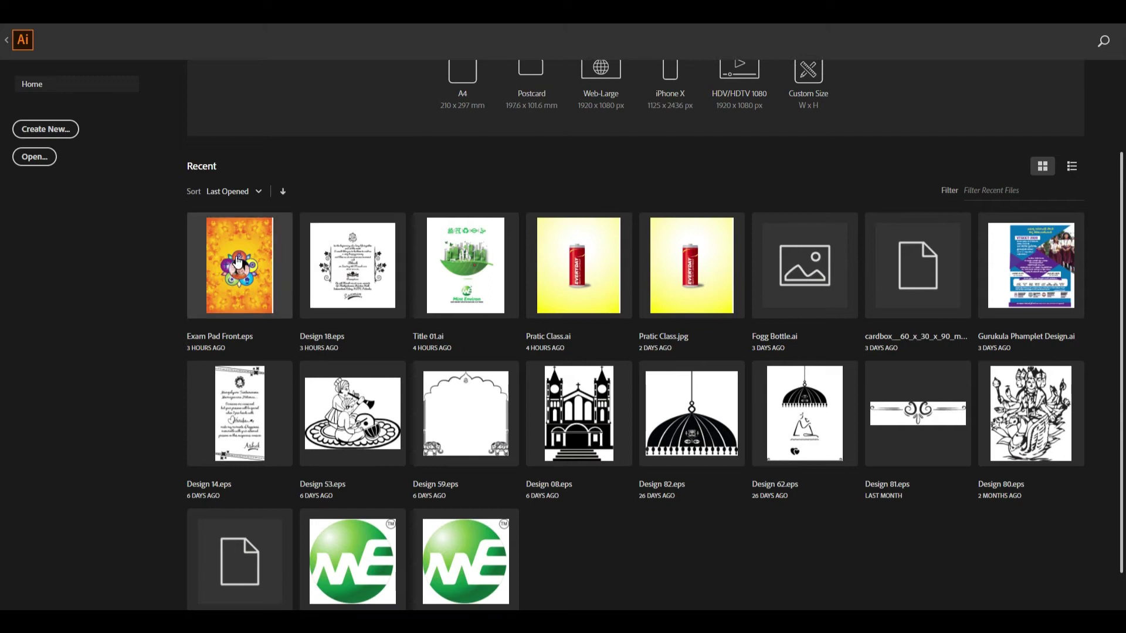
left_click(291, 302)
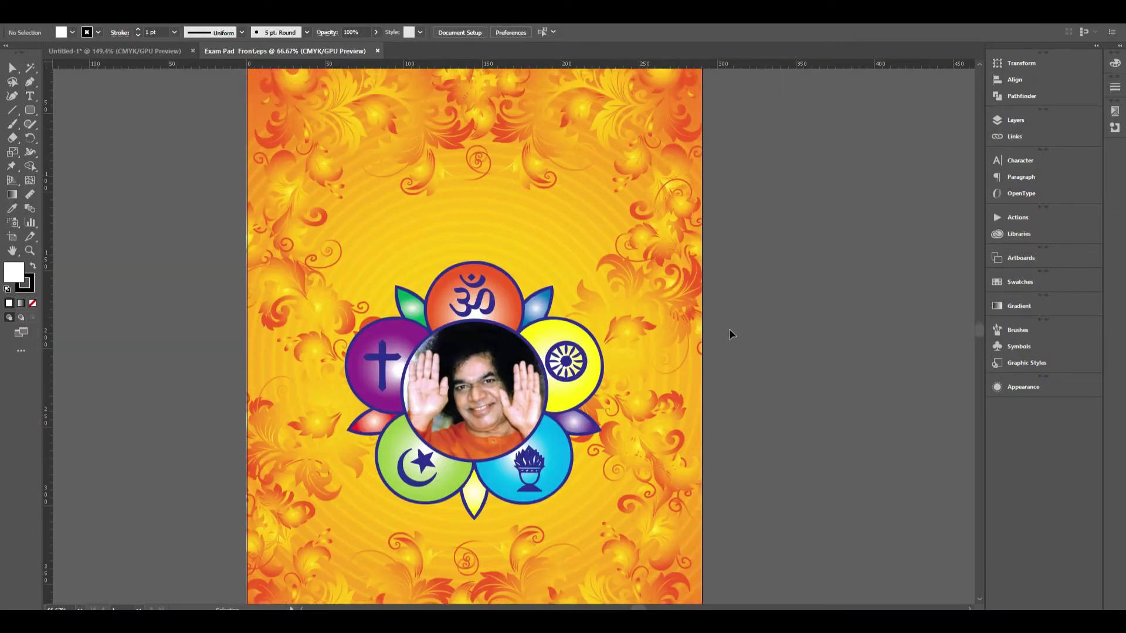
key("ctrl+minus")
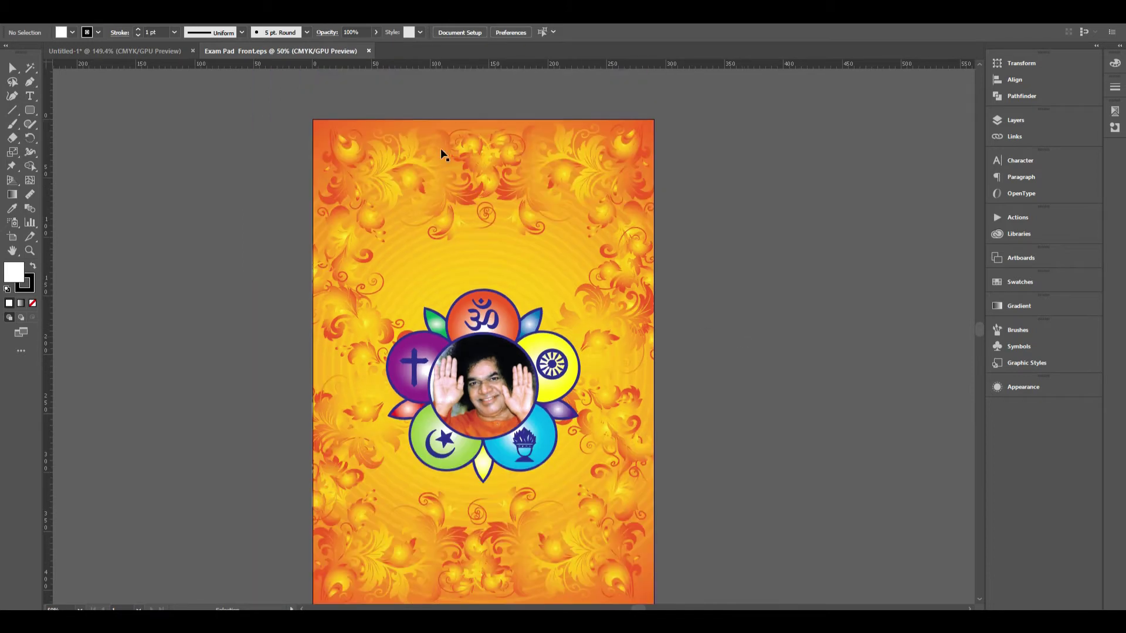
scroll(564, 209, "down", 1)
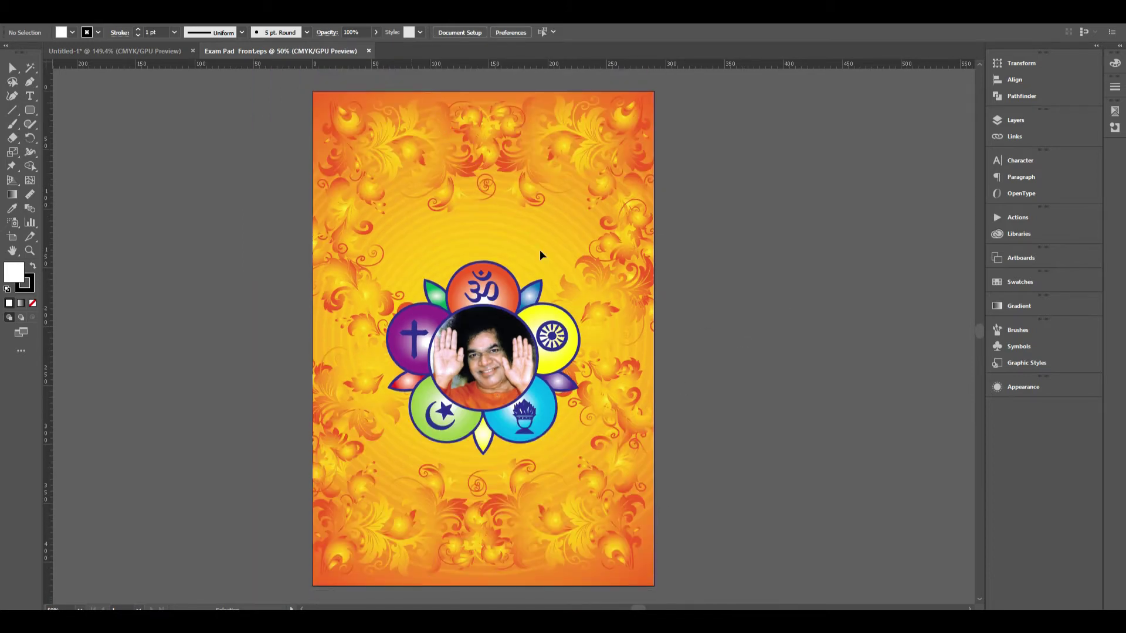
Try moving the floral ornament groups away from the orange background, and undo the moves
left_click_drag(462, 323, 530, 286)
left_click_drag(475, 188, 602, 187)
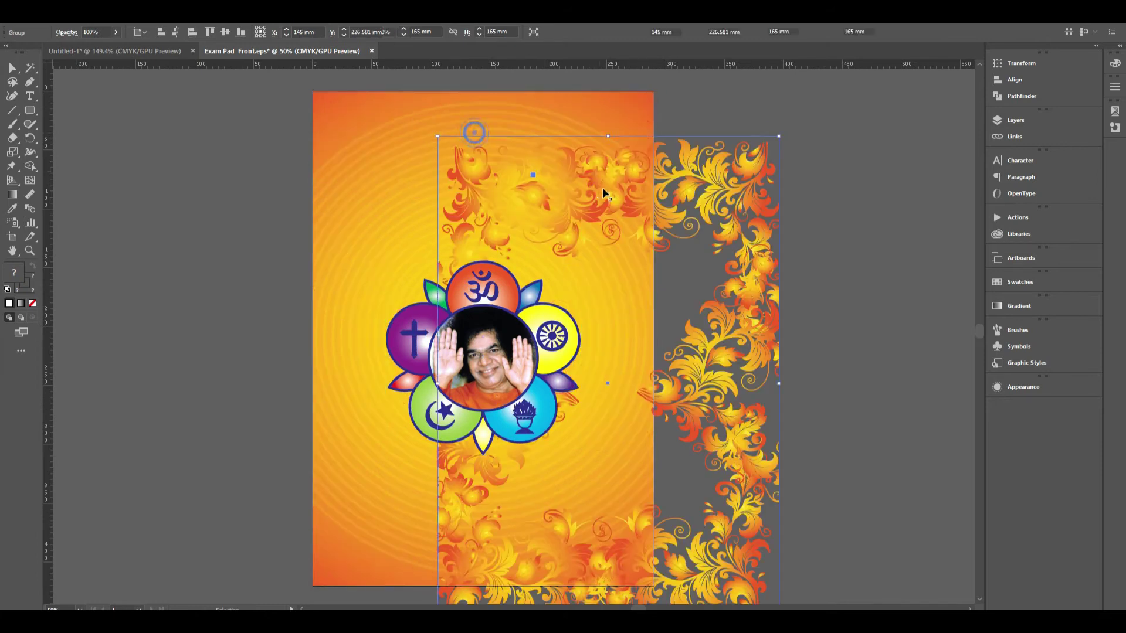
key("ctrl+z")
key("ctrl+z")
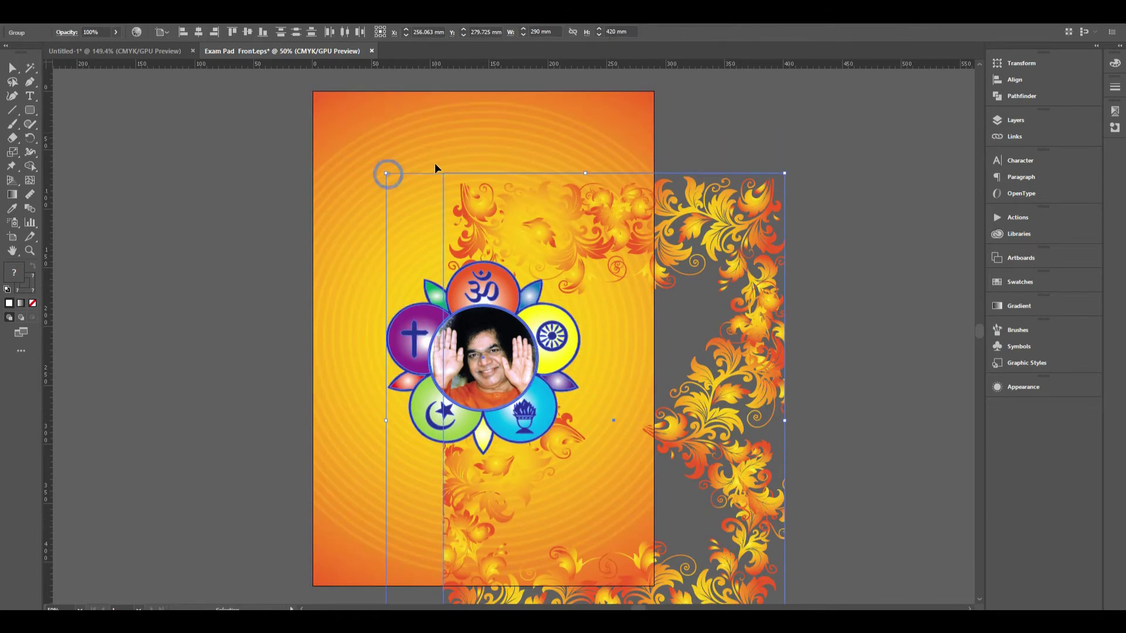
key("ctrl+z")
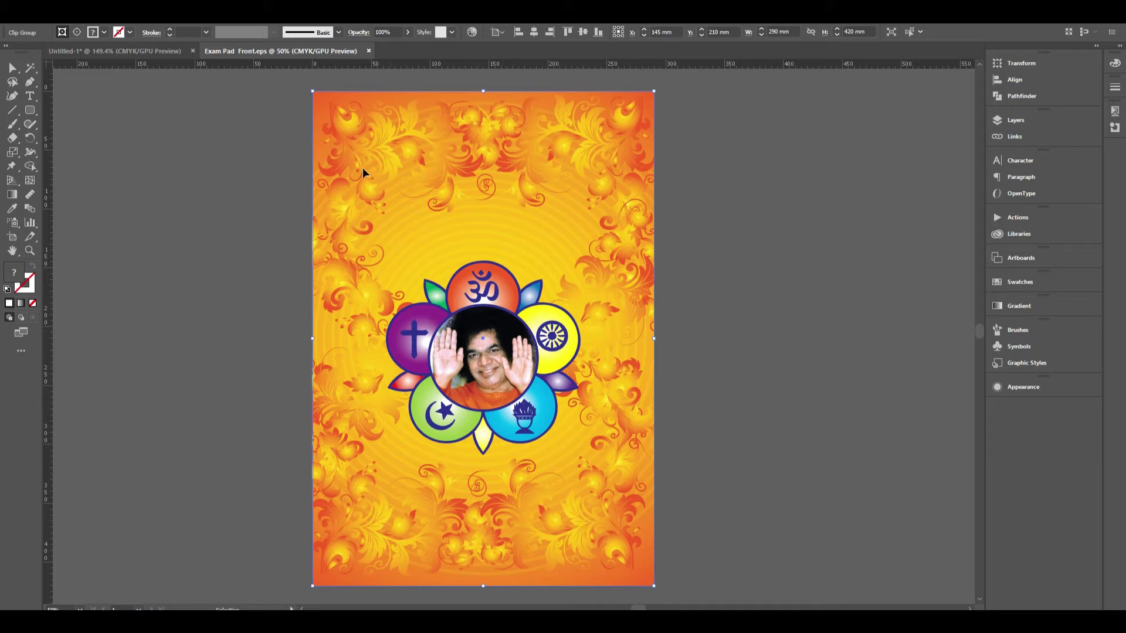
Compare the Untitled-1 and Exam Pad Front.eps documents and open Title 01.ai from the recent files
left_click(146, 51)
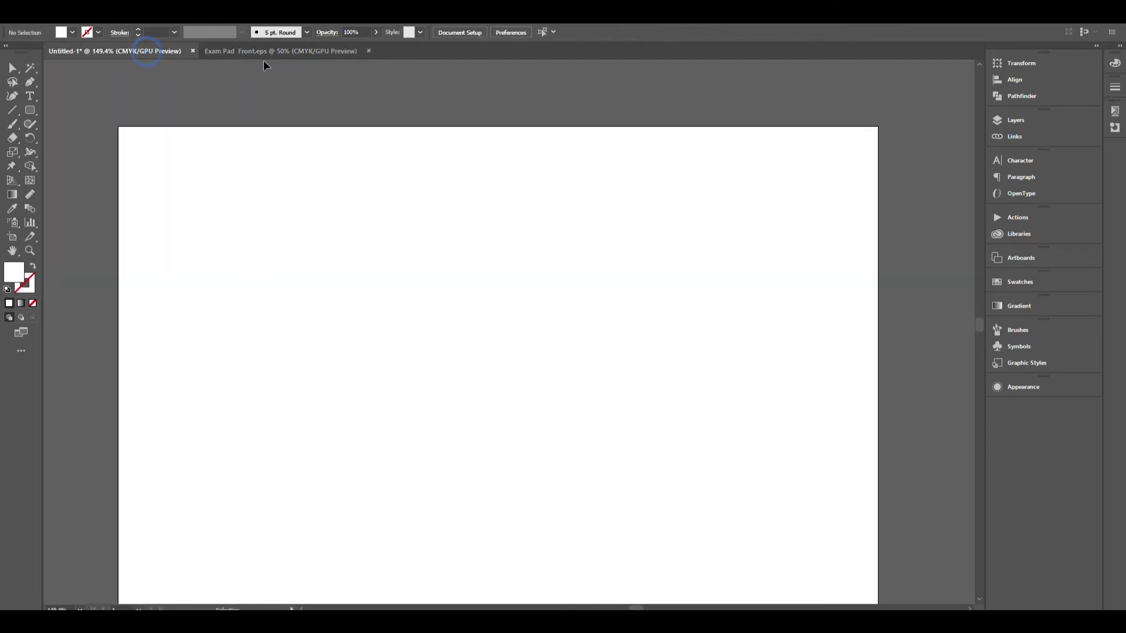
left_click(265, 52)
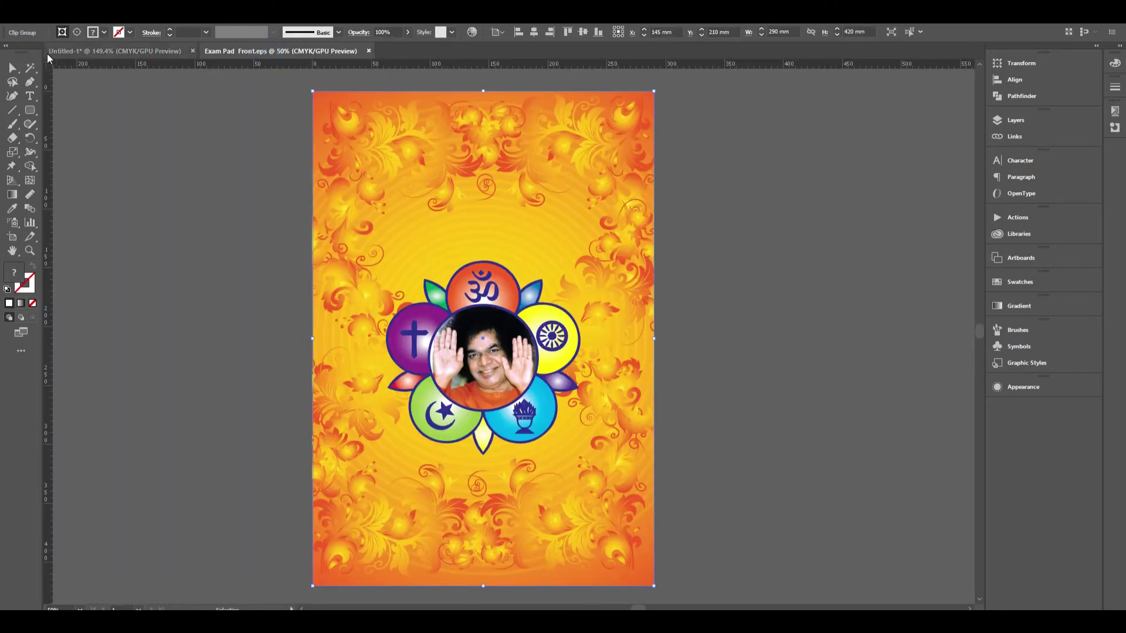
left_click(34, 23)
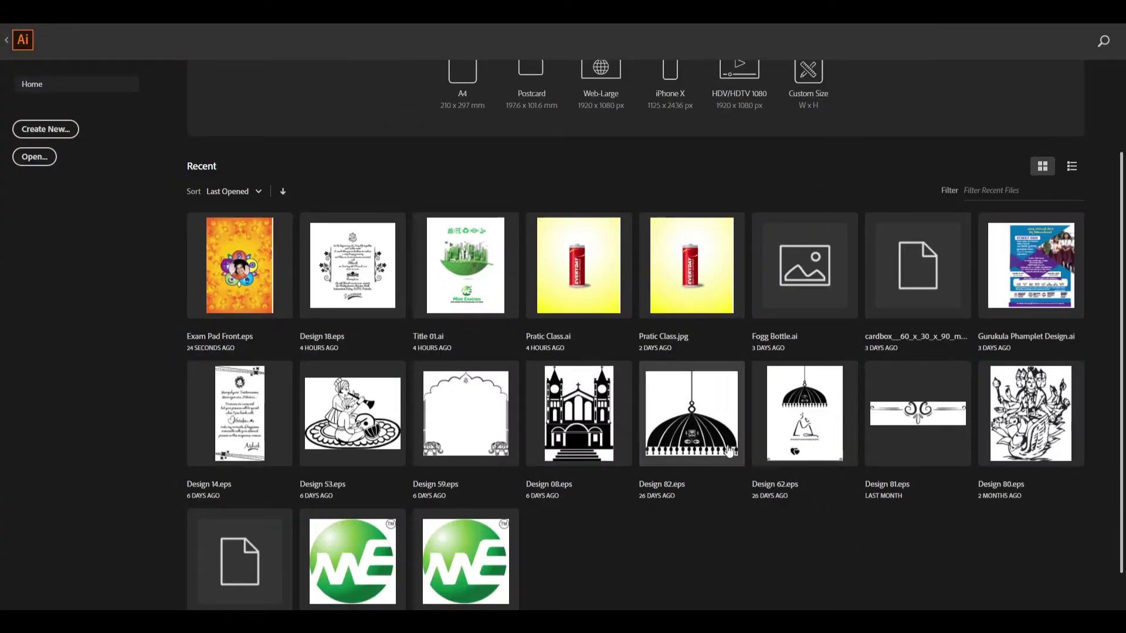
left_click(466, 258)
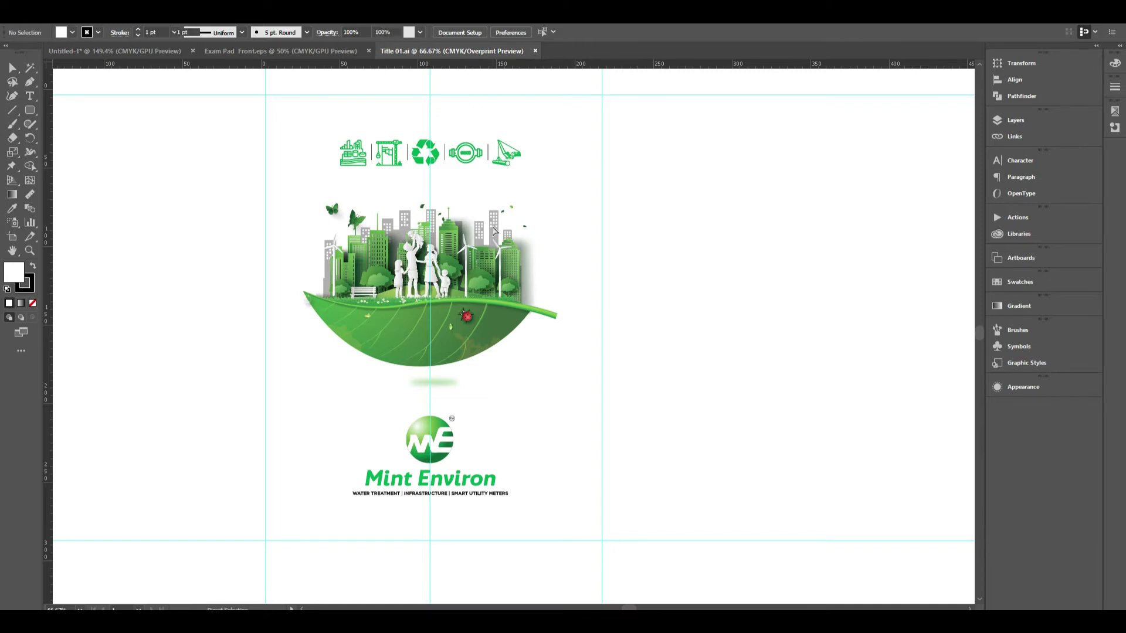
Close all open documents, discarding the changes to Untitled-1, and open the new-document settings
key("ctrl+w")
key("ctrl+w")
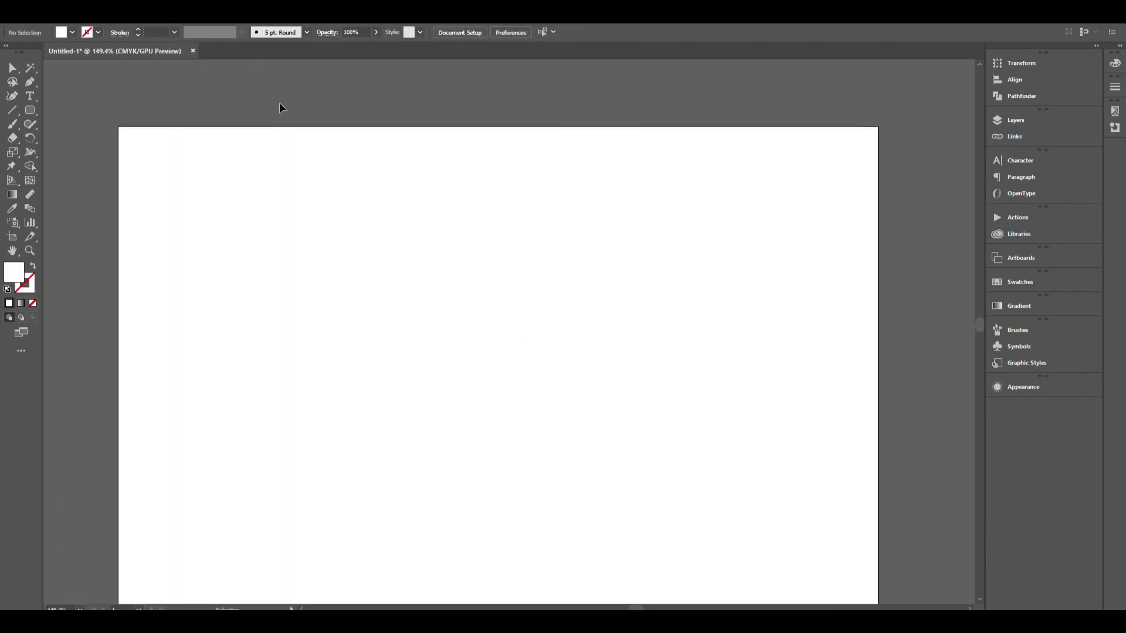
key("ctrl+w")
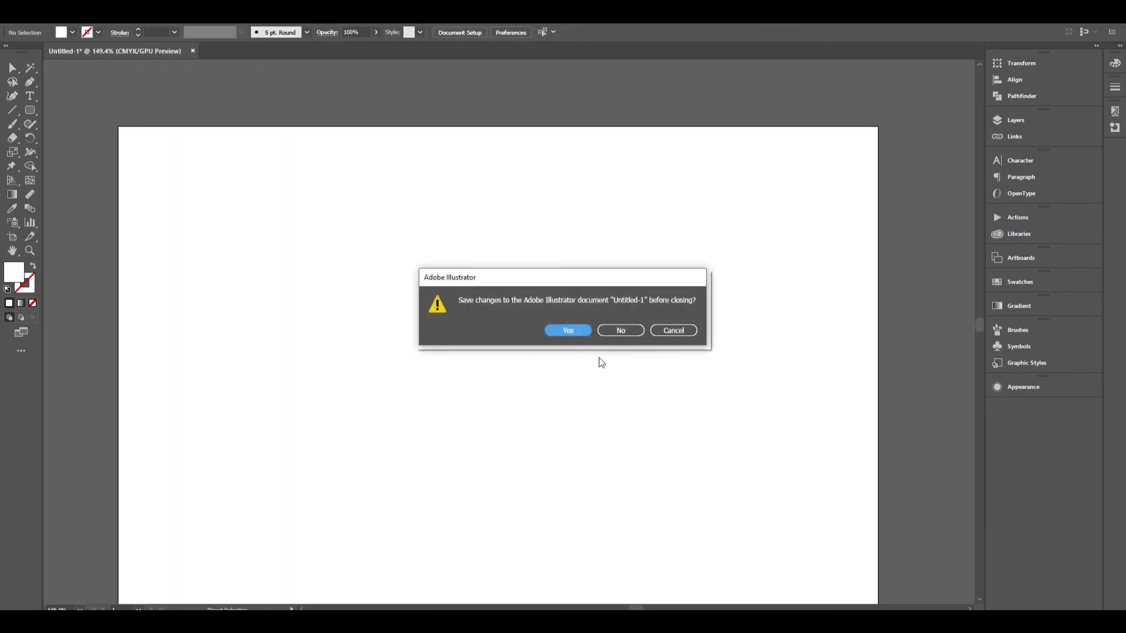
left_click(626, 332)
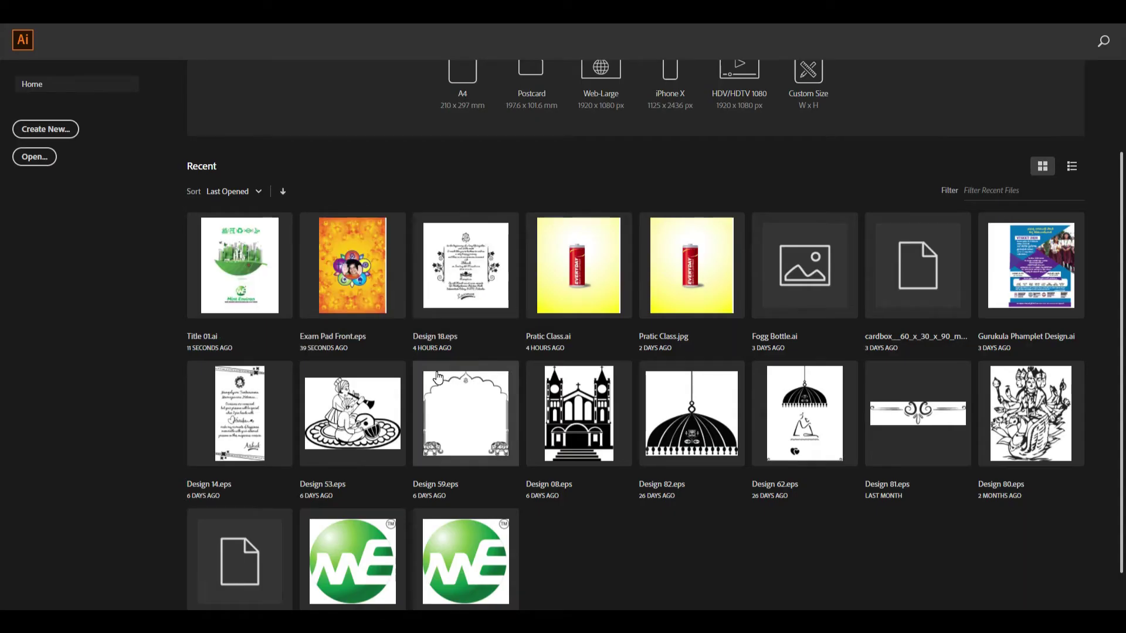
key("ctrl+n")
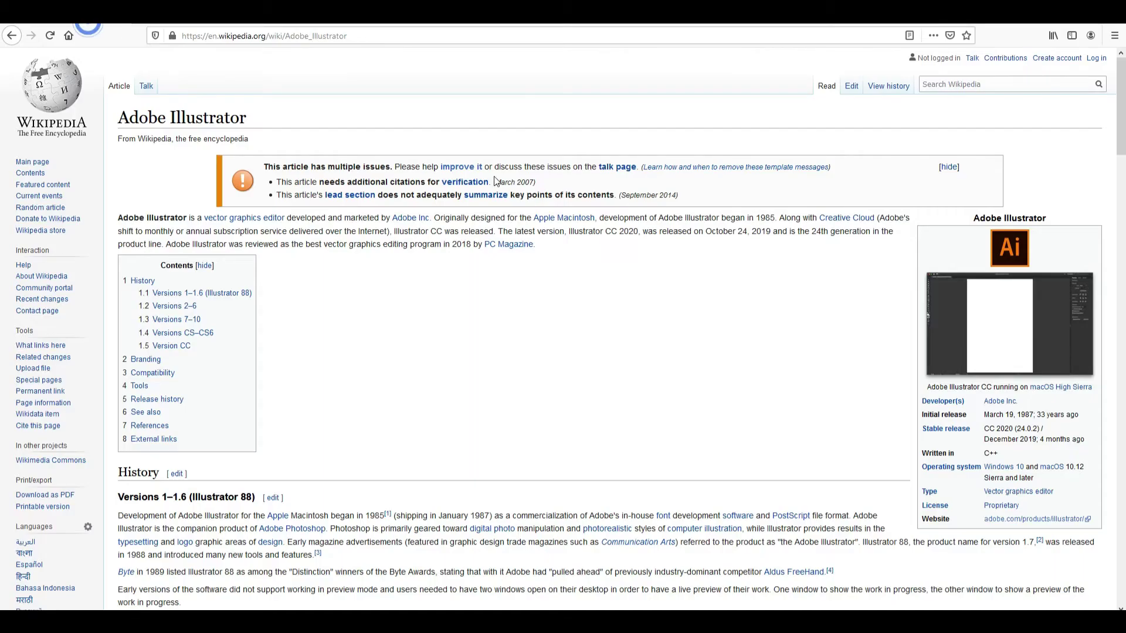
Switch to the browser and look through the Adobe Illustrator Wikipedia article and the SAI SRI Designs channel's uploaded videos
scroll(812, 303, "down", 3)
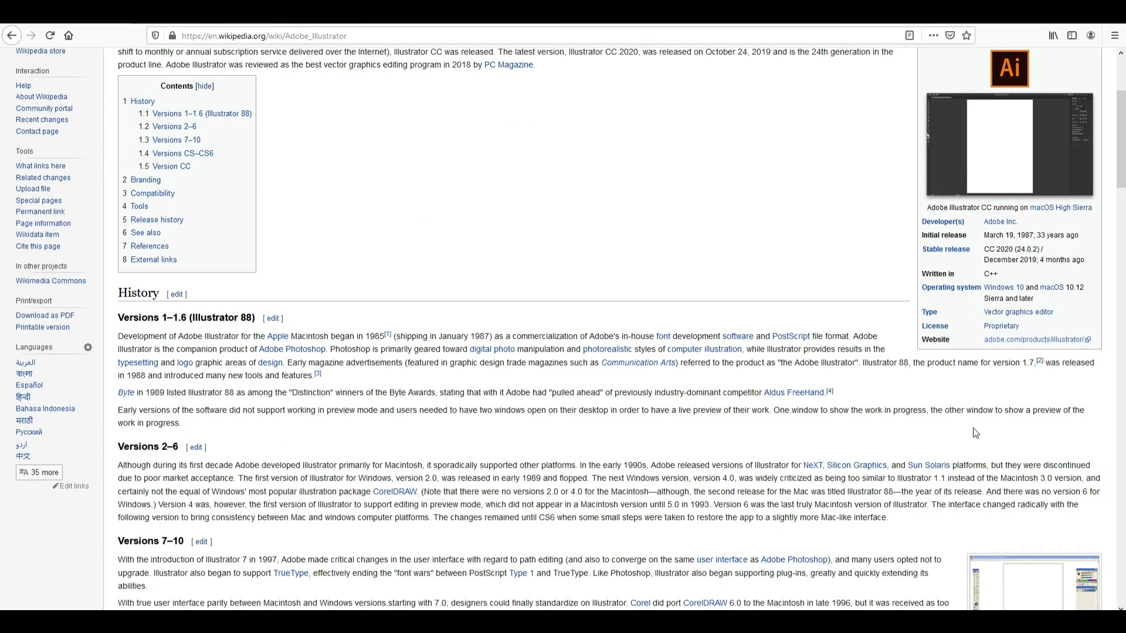
mouse_move(790, 394)
key("ctrl+Tab")
scroll(798, 326, "down", 4)
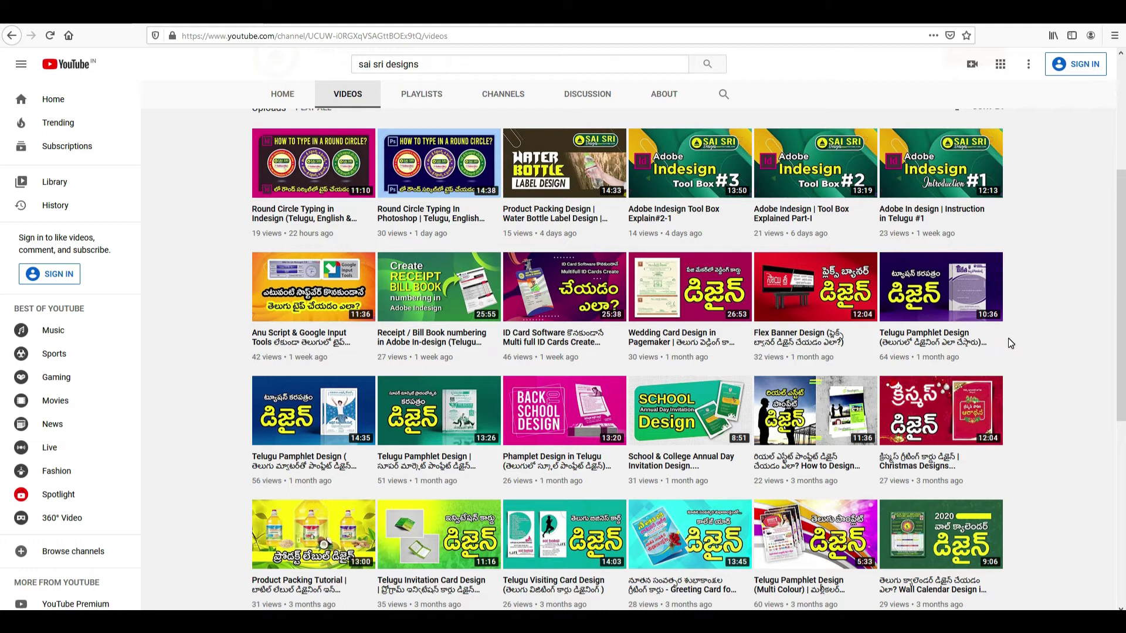
scroll(1032, 357, "down", 4)
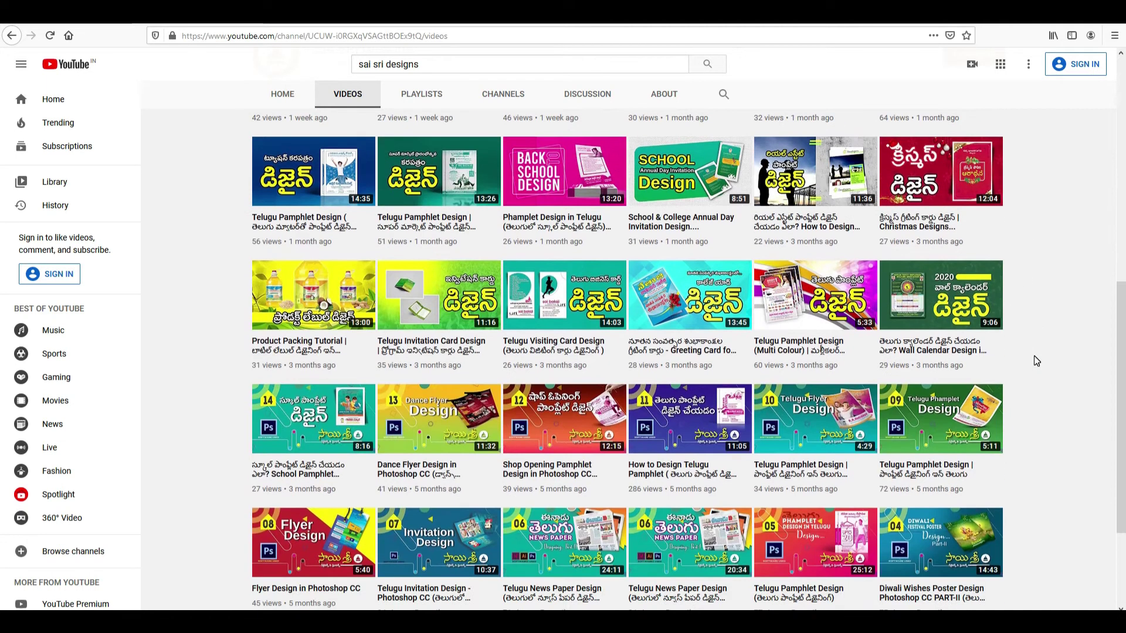
scroll(1033, 355, "down", 3)
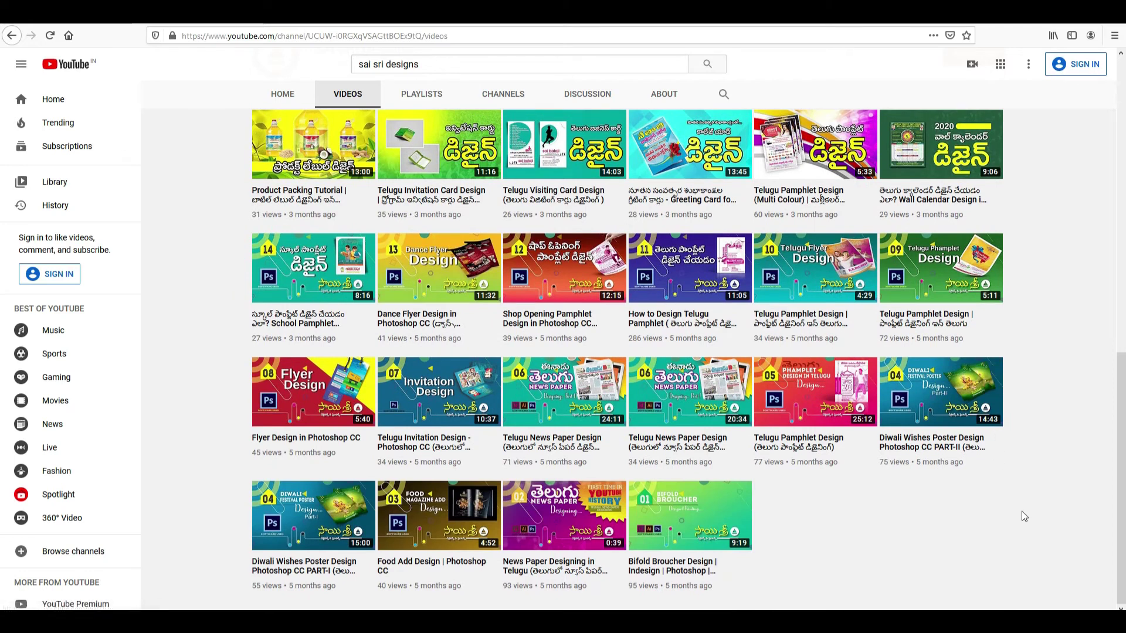
scroll(490, 514, "up", 6)
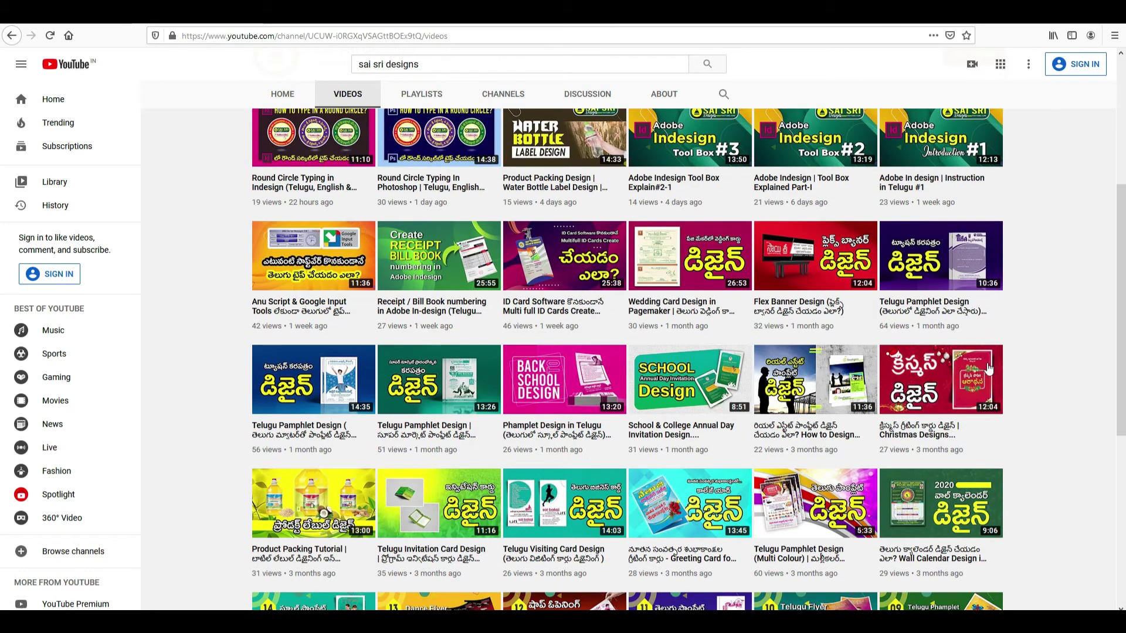
scroll(1010, 385, "up", 3)
scroll(1010, 386, "up", 2)
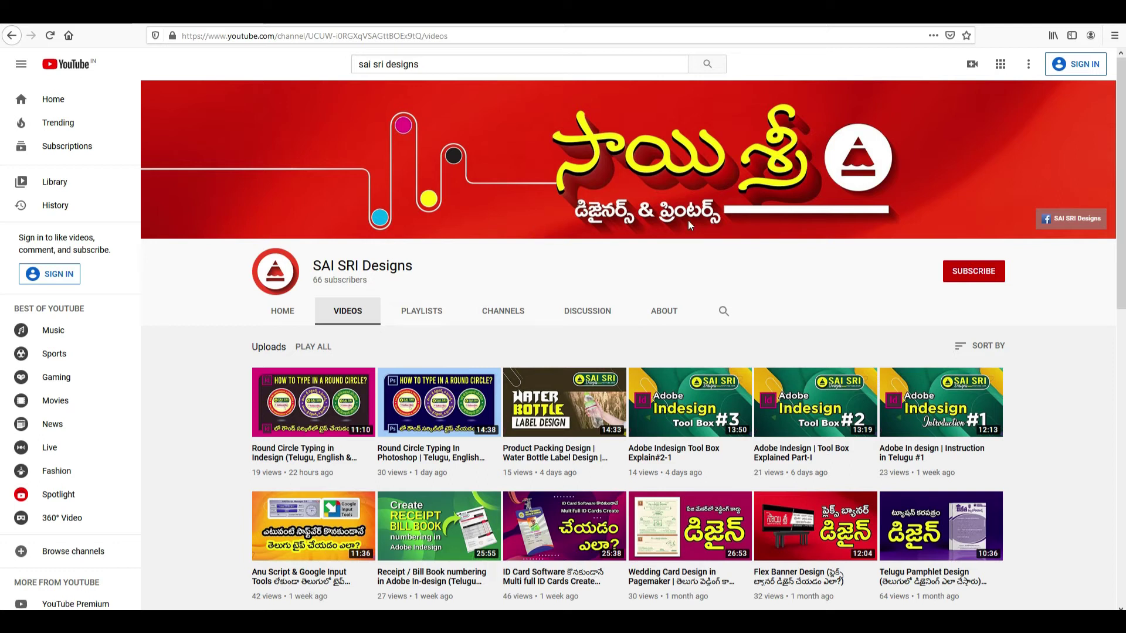
scroll(713, 272, "down", 3)
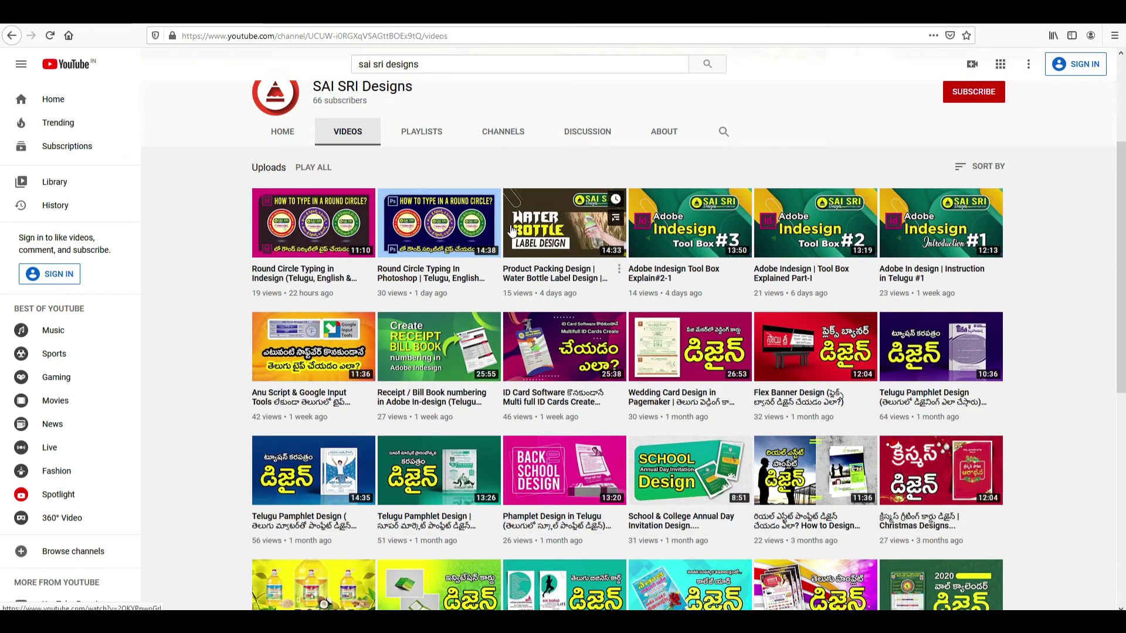
scroll(572, 221, "down", 3)
key("ctrl+Tab")
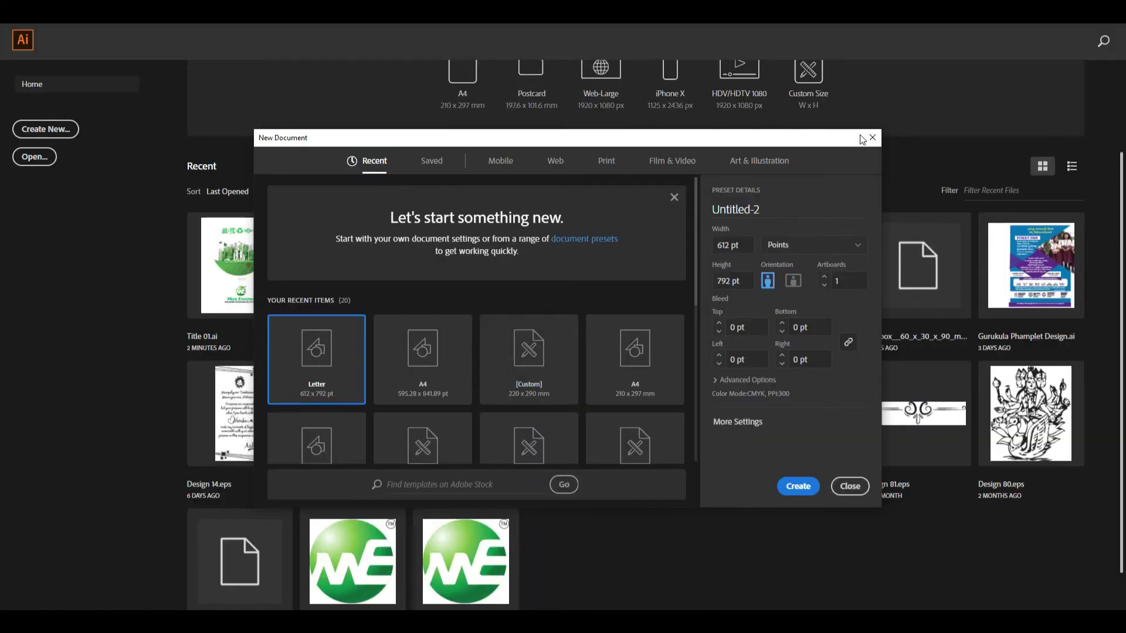
Switch to Illustrator and create a new document using the default Print preset
left_click(871, 138)
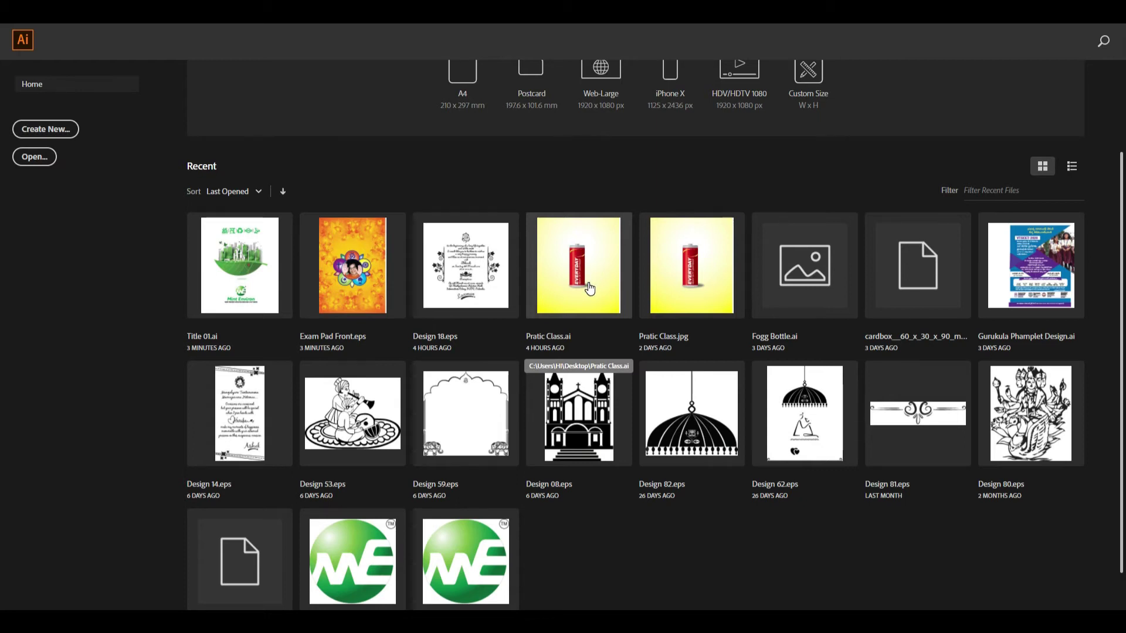
scroll(623, 316, "down", 1)
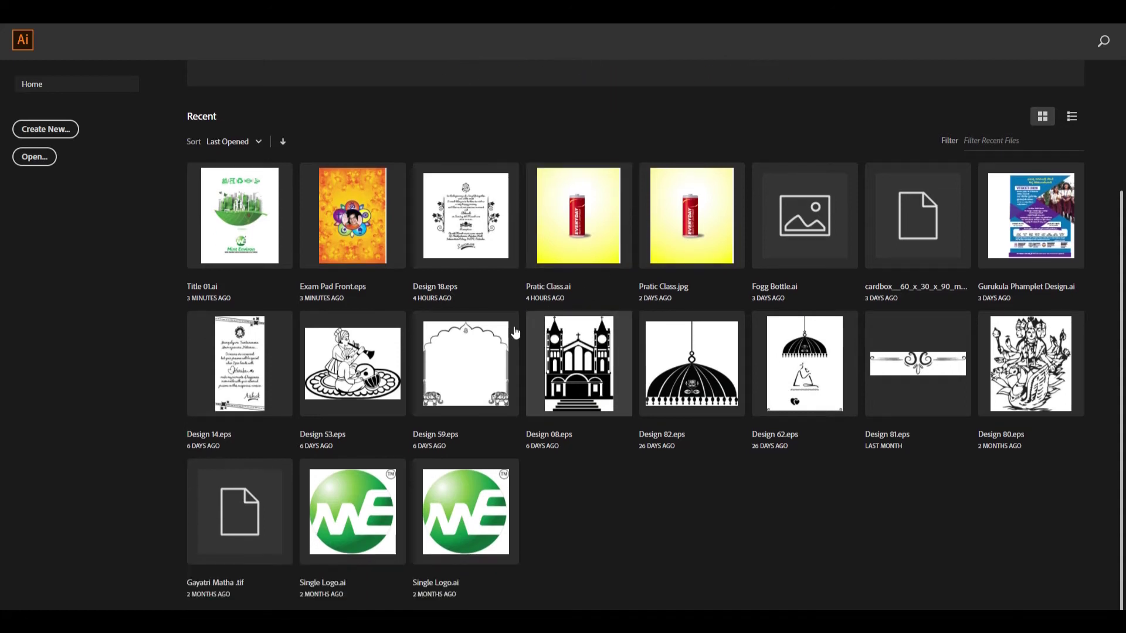
scroll(351, 336, "up", 3)
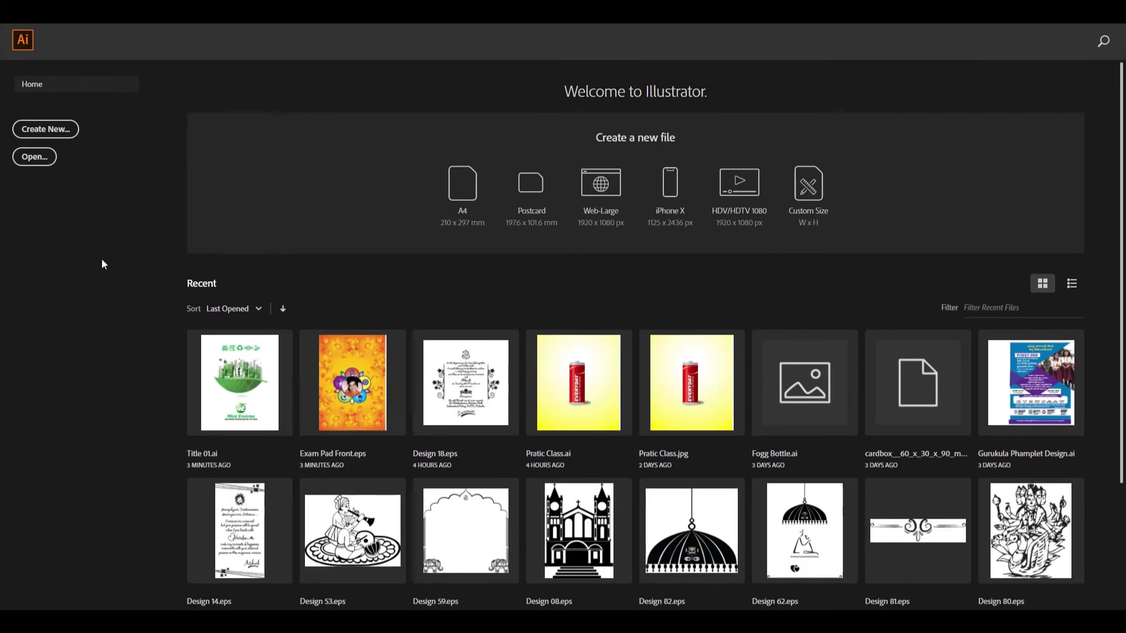
left_click(63, 24)
left_click(76, 30)
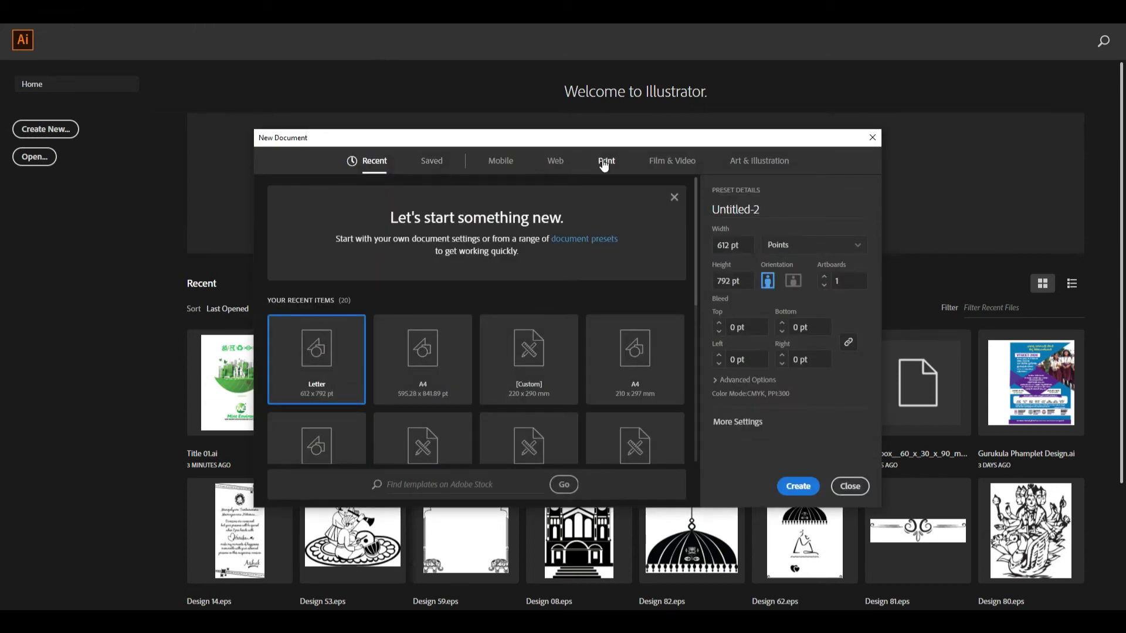
left_click(604, 166)
key("Return")
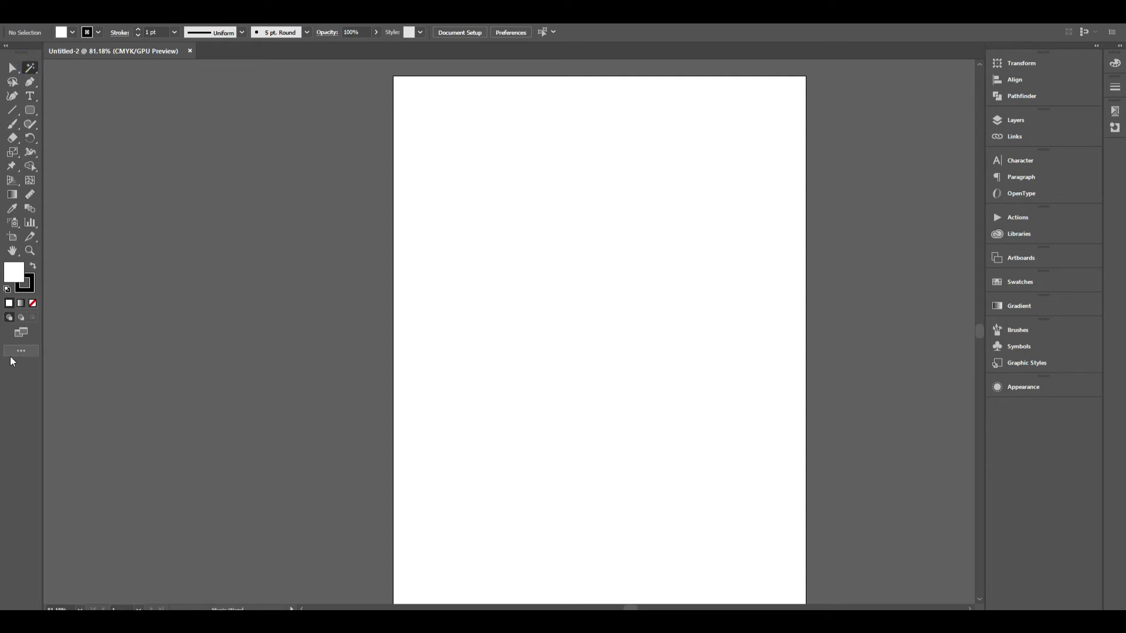
left_click(56, 22)
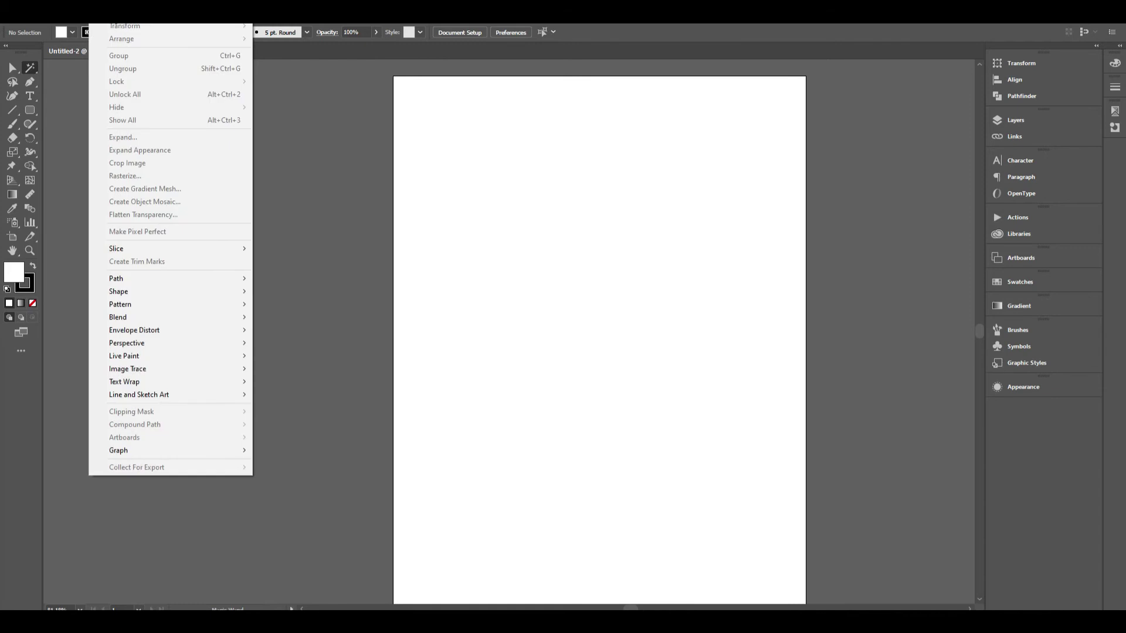
left_click(370, 244)
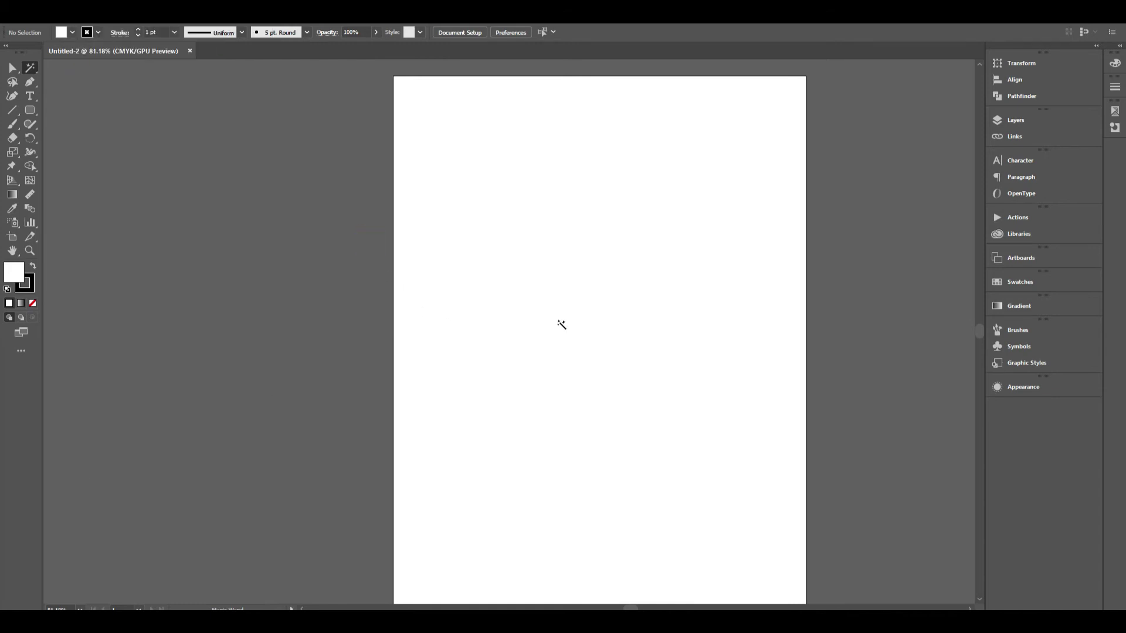
Set the stroke colour to none and make the white fill the active colour
left_click(12, 67)
left_click_drag(291, 216, 485, 419)
left_click(26, 283)
left_click(33, 302)
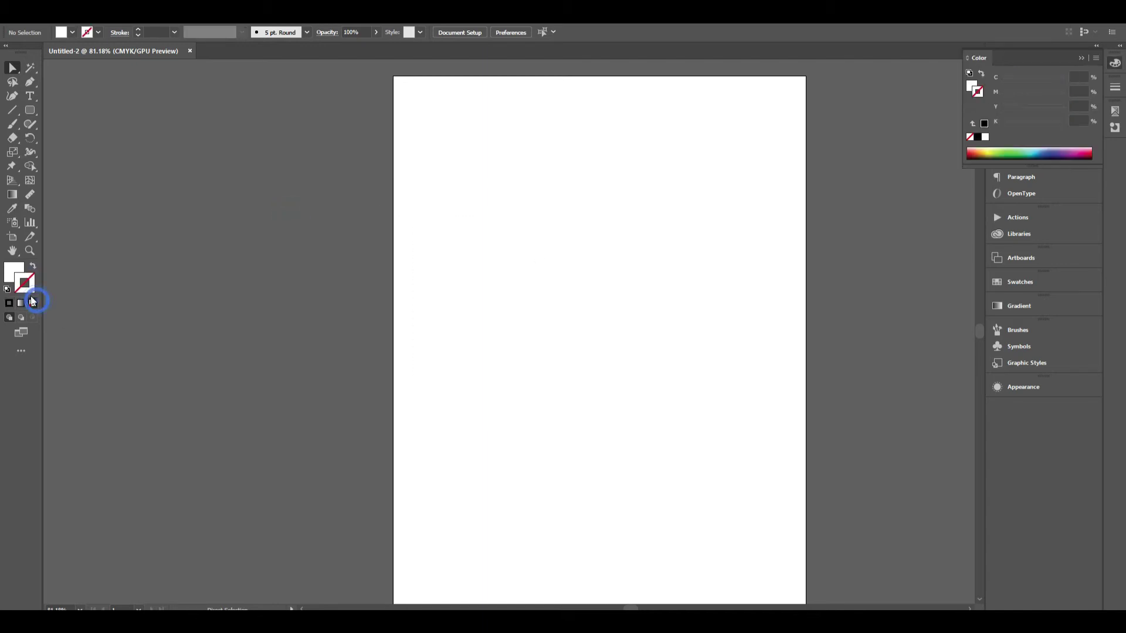
left_click(6, 280)
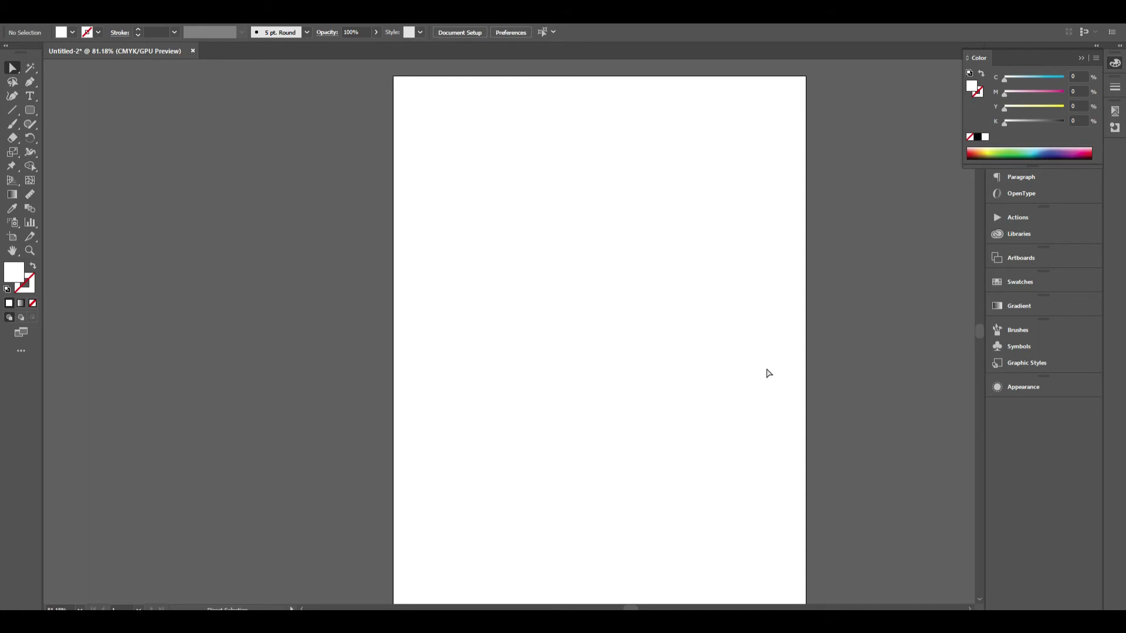
Switch to the browser and browse the older design tutorials in the SAI SRI Designs video list
scroll(658, 372, "down", 2)
scroll(417, 485, "up", 3)
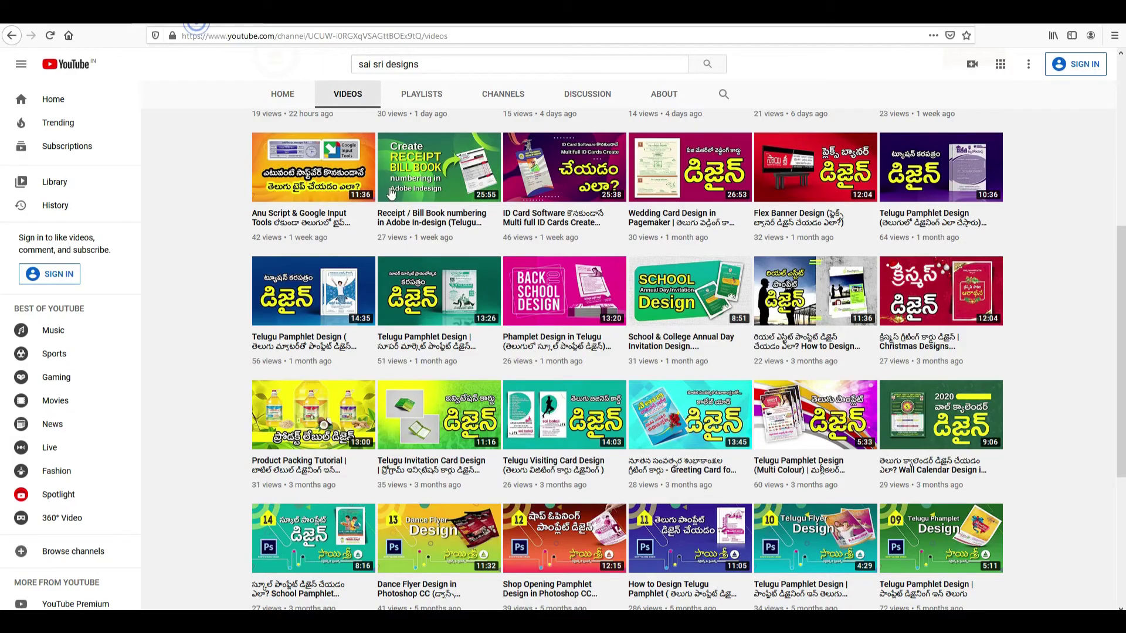
scroll(947, 333, "down", 5)
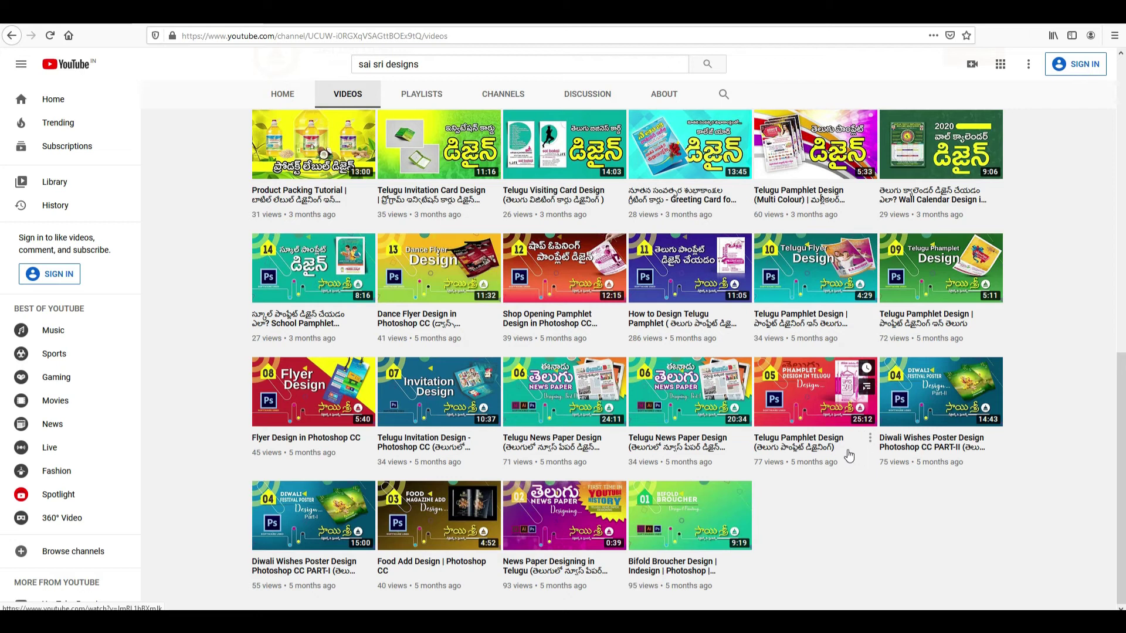
scroll(964, 472, "up", 4)
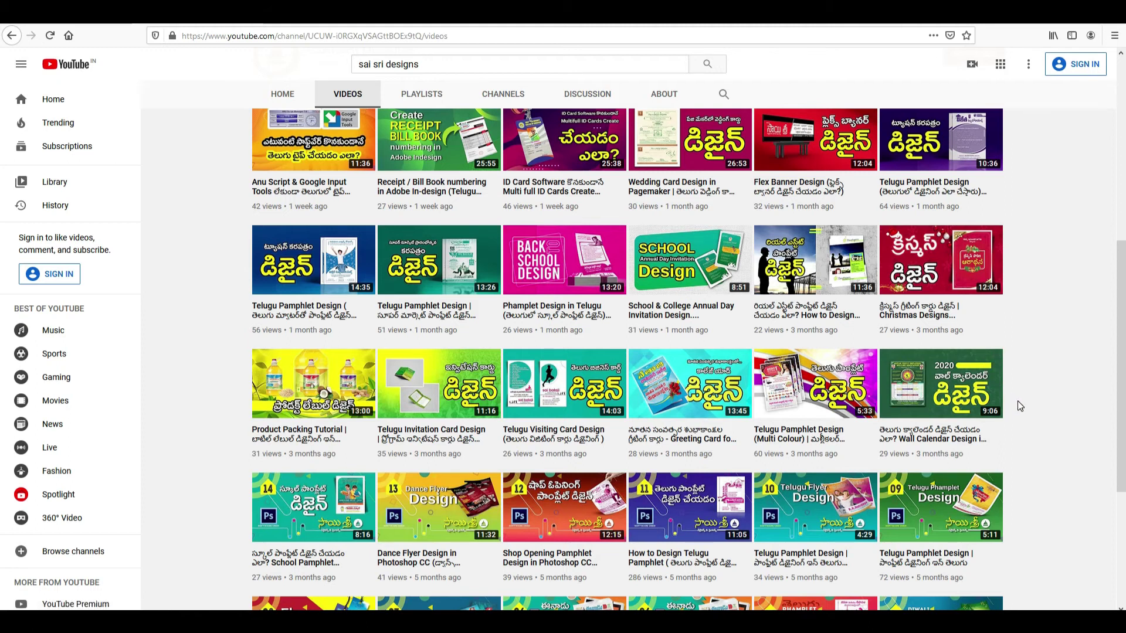
Look over the newest uploads in the SAI SRI Designs video list, including the Adobe InDesign tutorials
scroll(1019, 406, "up", 3)
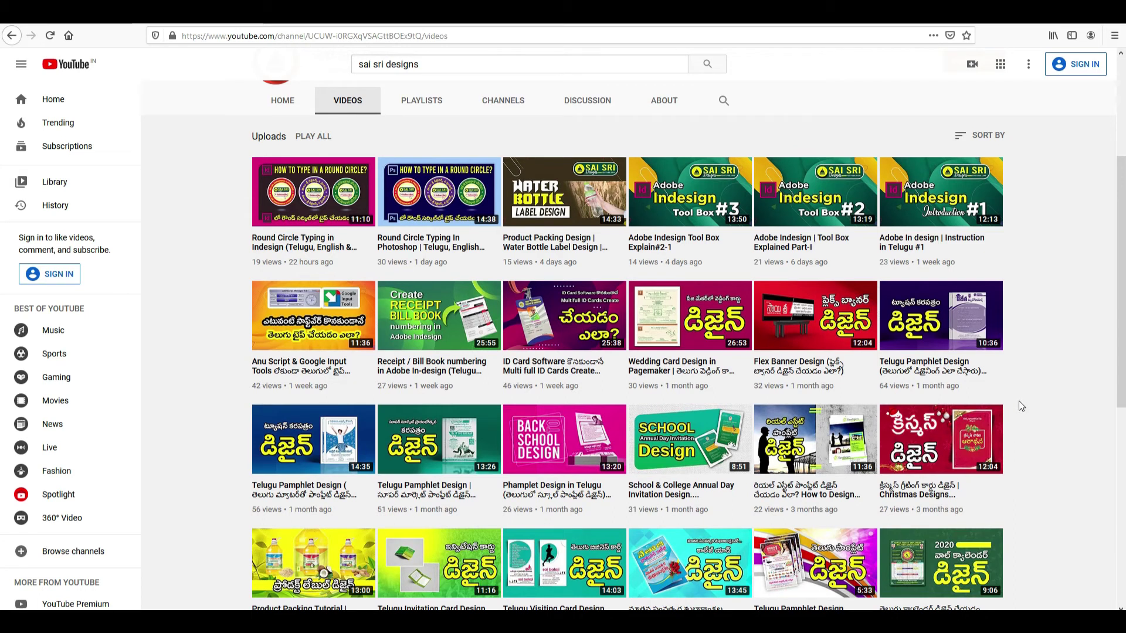
scroll(455, 300, "up", 2)
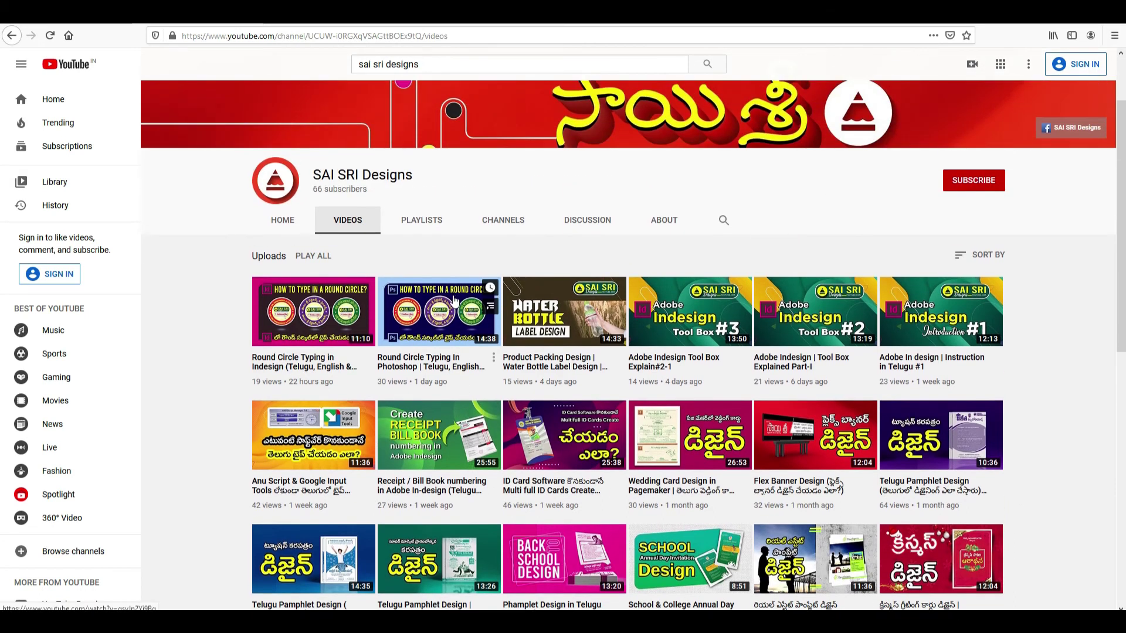
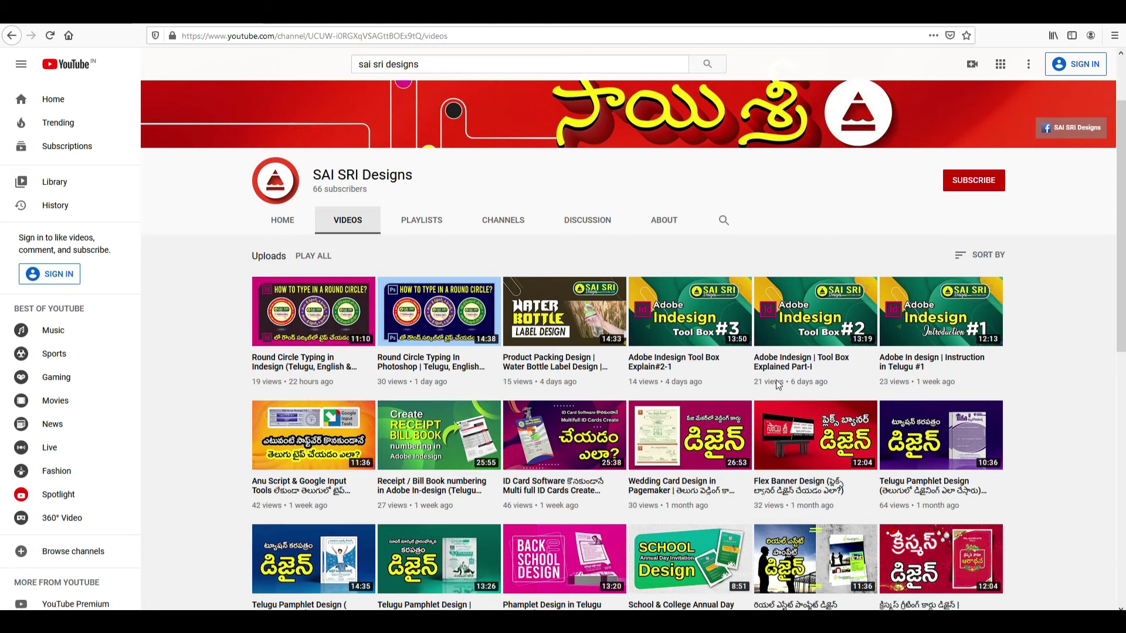
scroll(1015, 414, "down", 3)
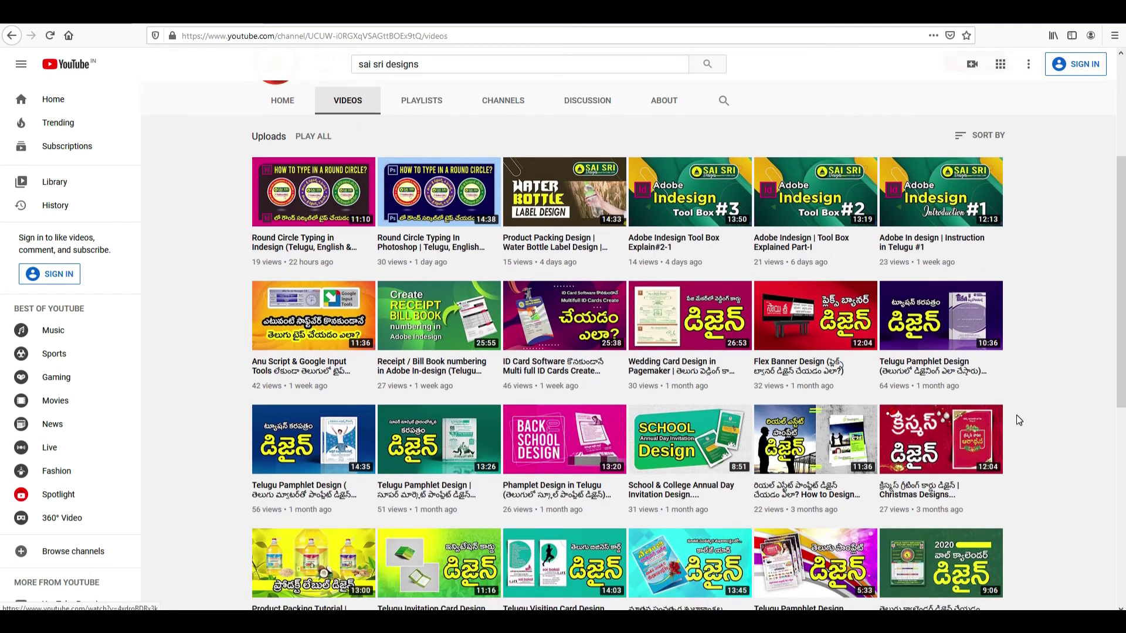
scroll(1018, 414, "up", 3)
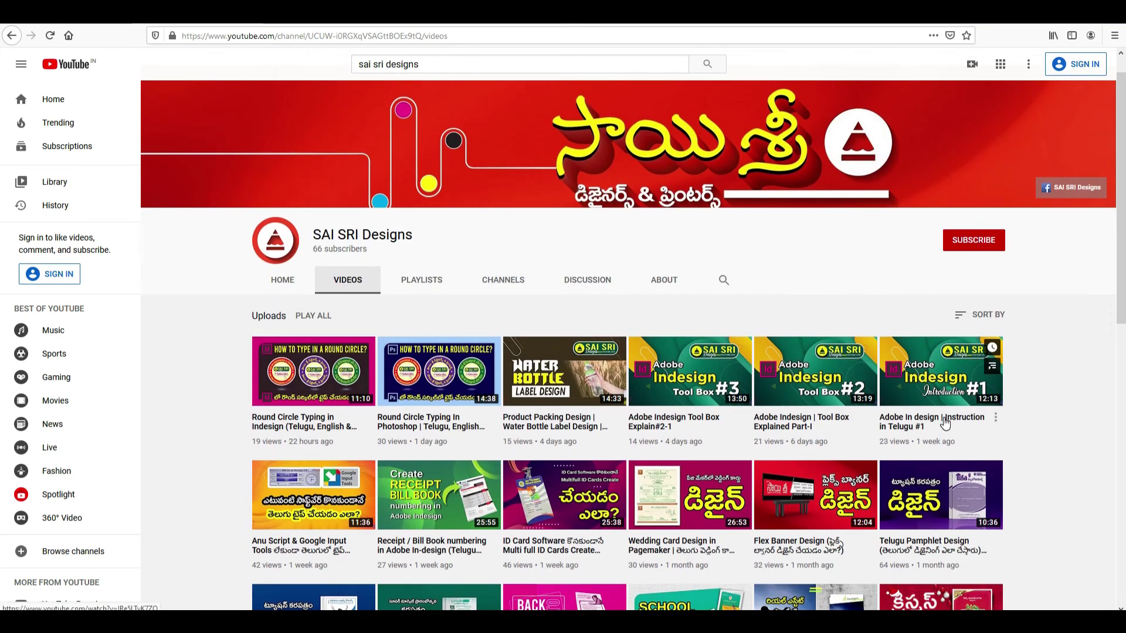
scroll(663, 283, "down", 2)
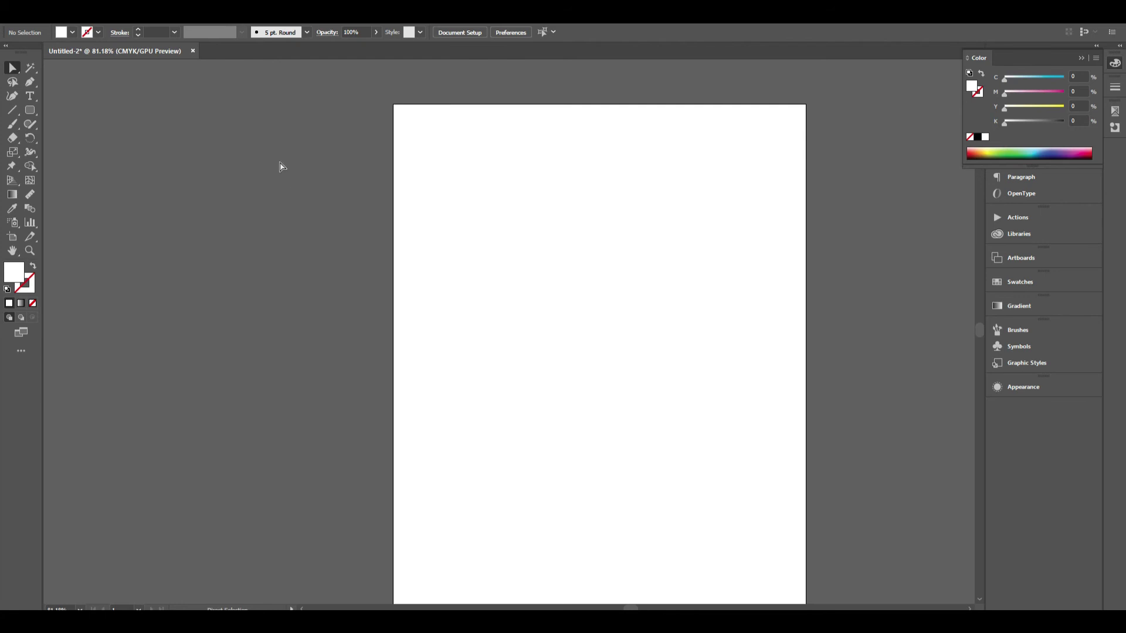
Switch to Illustrator, close the untitled document without saving, and open the recent file Gurukula Phamplet Design.ai
left_click(193, 50)
left_click(620, 330)
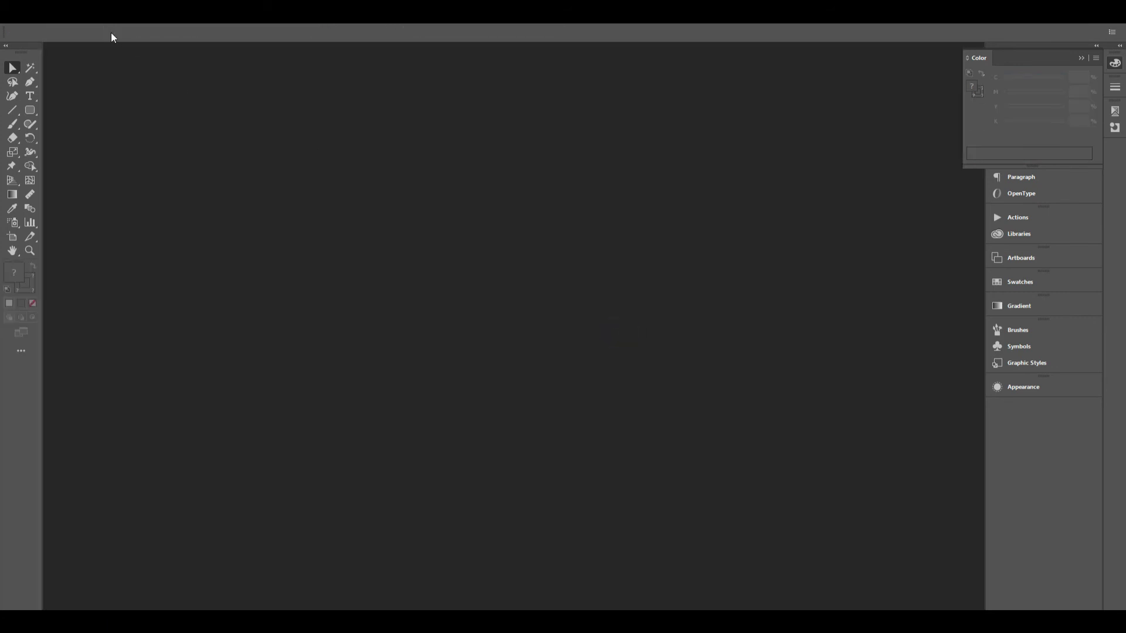
scroll(657, 432, "down", 3)
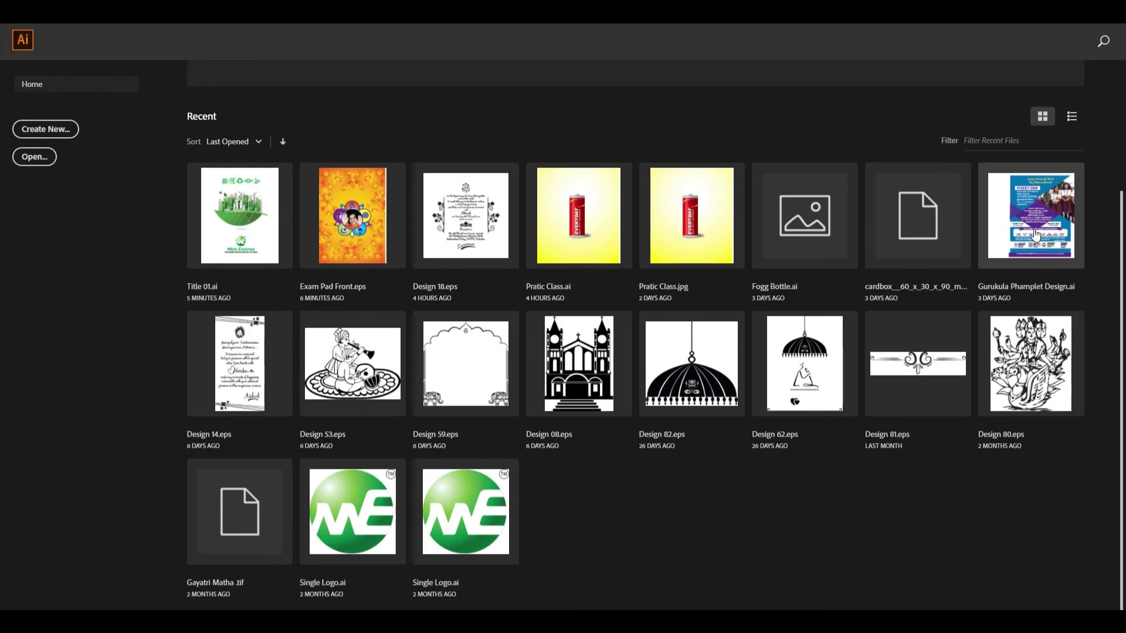
left_click(989, 297)
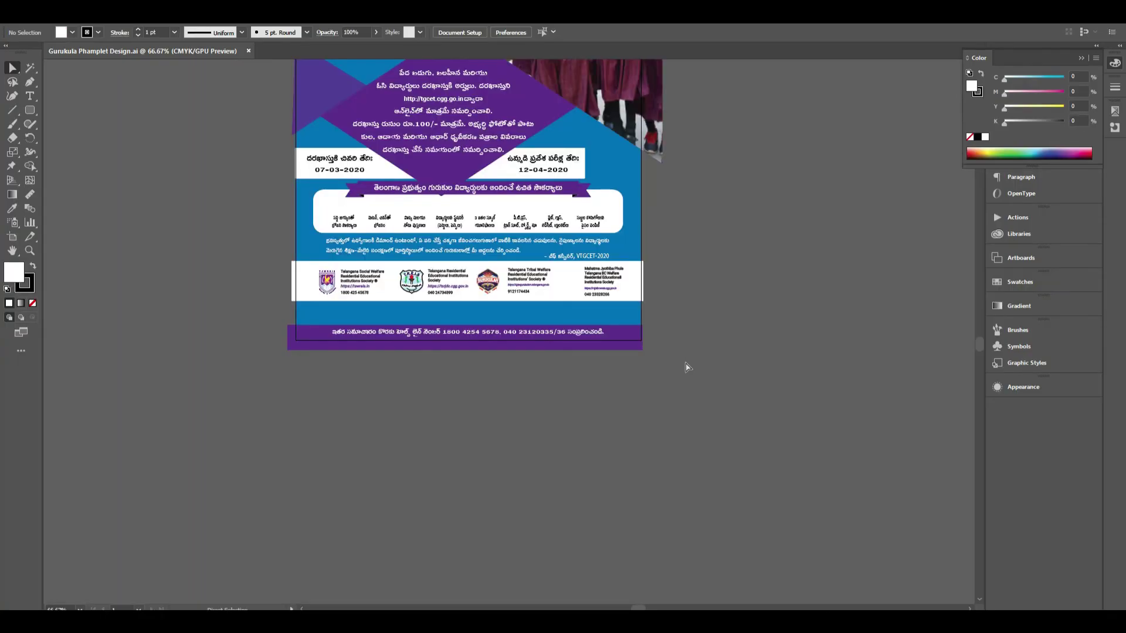
Turn on Trim View for the pamphlet, inspect its yellow heading up close, and fit the artboard in the window
scroll(832, 349, "up", 4)
scroll(816, 349, "up", 2)
left_click(210, 18)
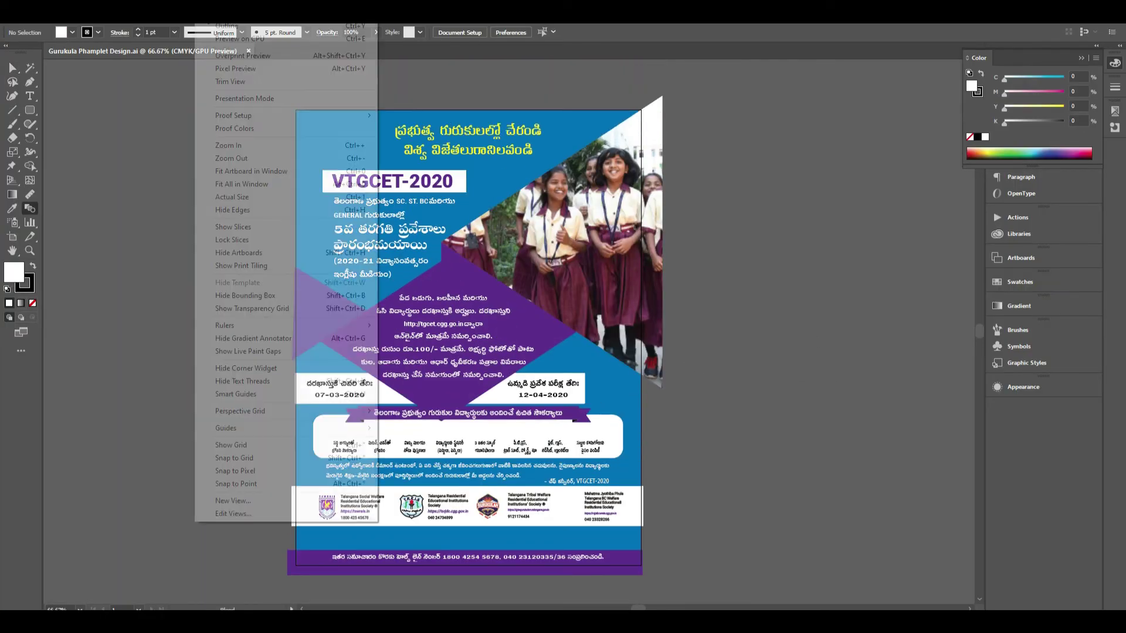
left_click(251, 82)
left_click_drag(472, 120, 595, 230)
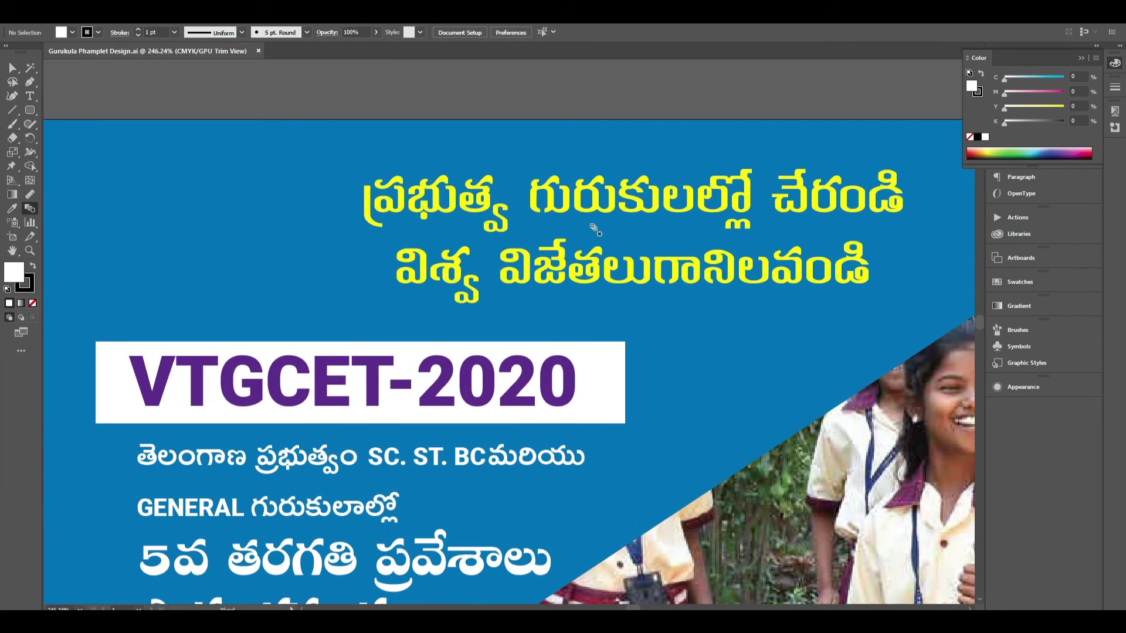
key("ctrl+0")
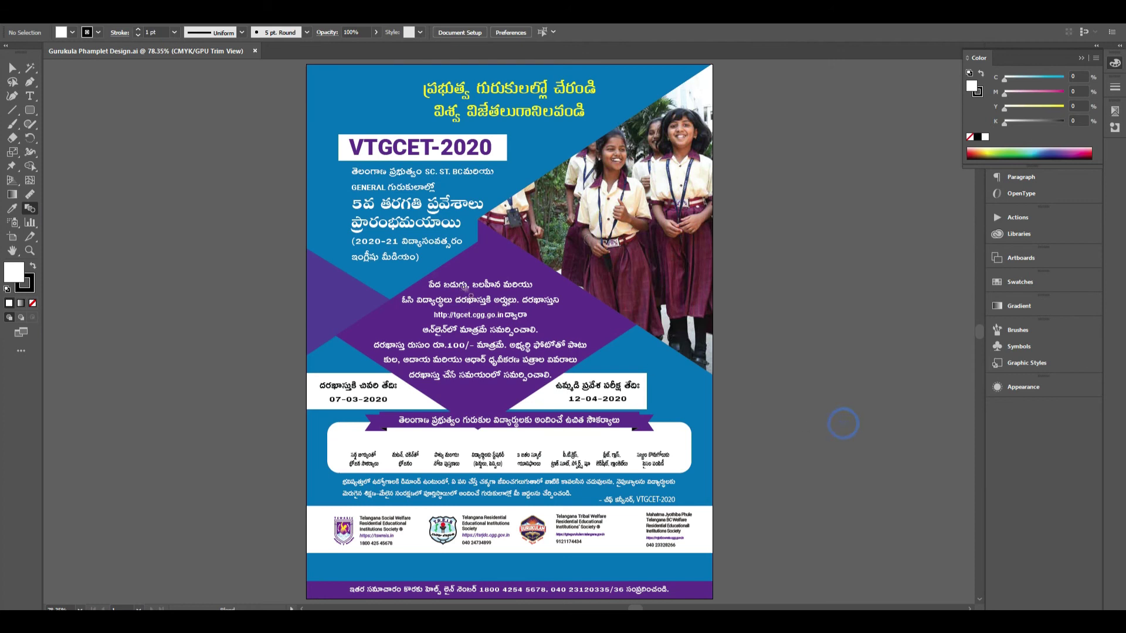
Try moving individual pamphlet objects, such as the purple triangle and the ribbon text, undo the moves, and clear the selection
left_click(12, 68)
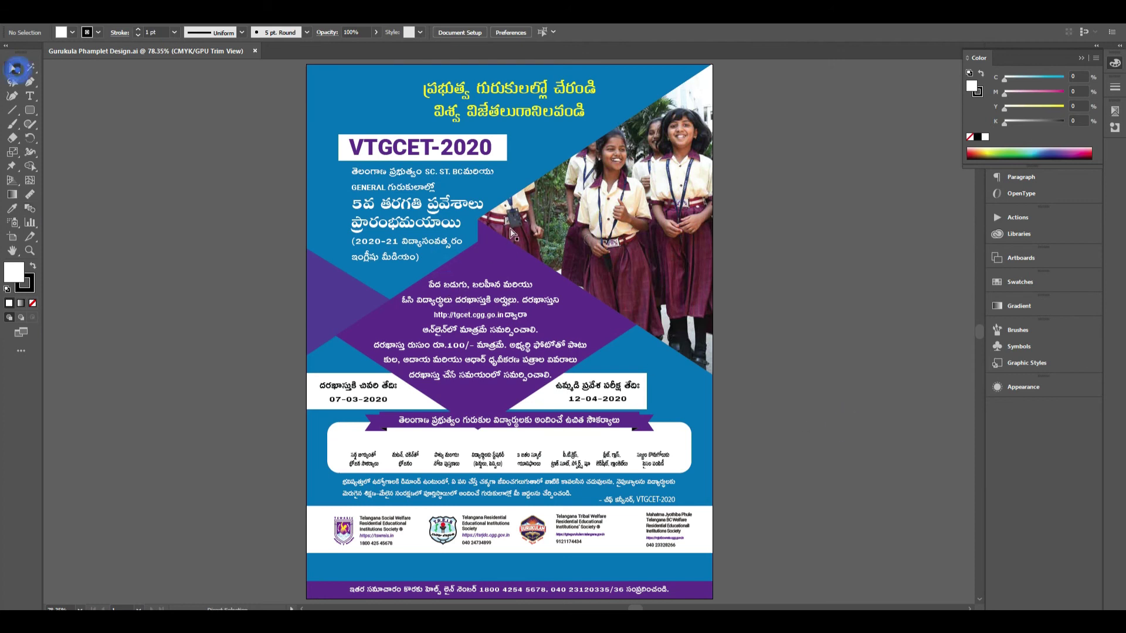
left_click(490, 249)
key("ctrl+z")
key("ctrl+z")
key("ctrl+z")
key("ctrl+z")
key("ctrl+z")
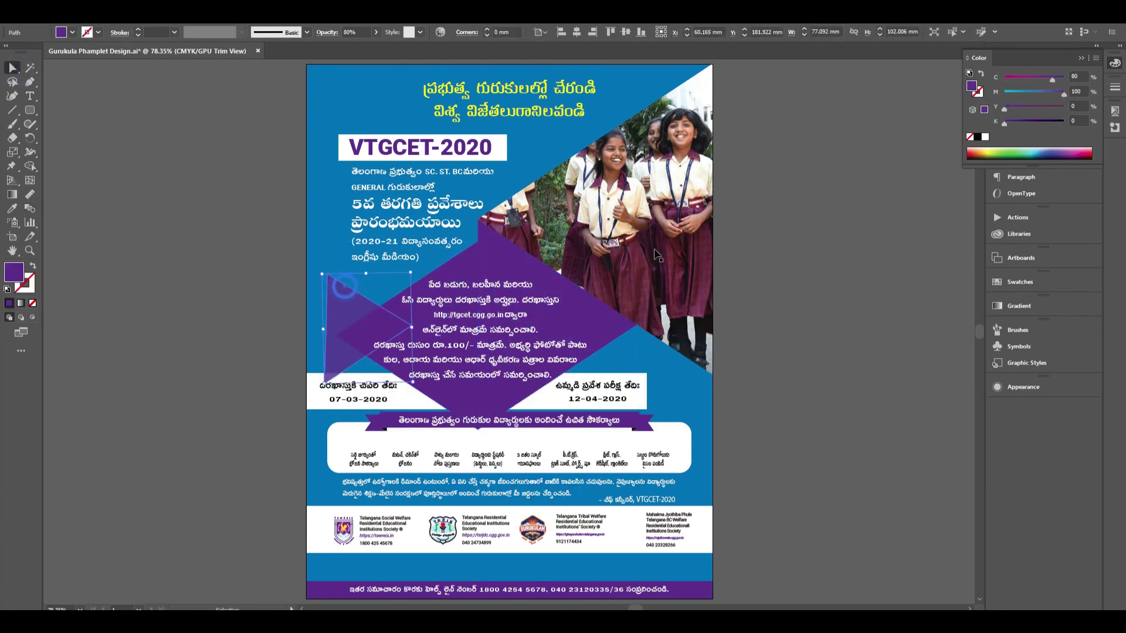
key("ctrl+z")
key("ctrl+z")
key("ctrl+z")
key("ctrl+z")
key("ctrl+z")
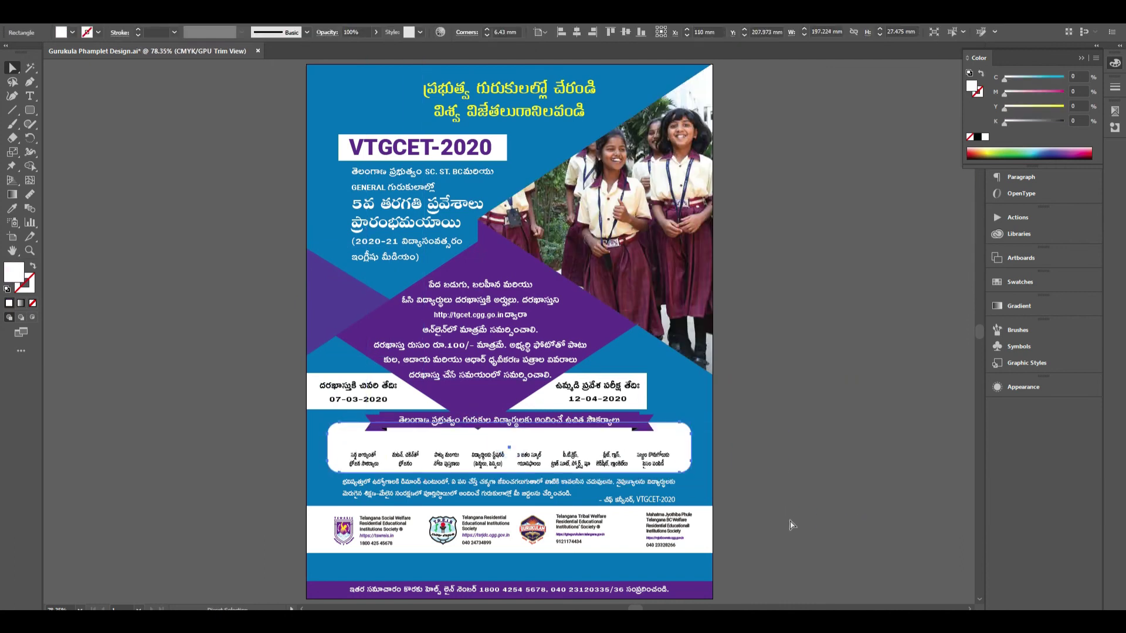
key("ctrl+z")
key("ctrl+z")
key("ctrl+z")
key("ctrl+z")
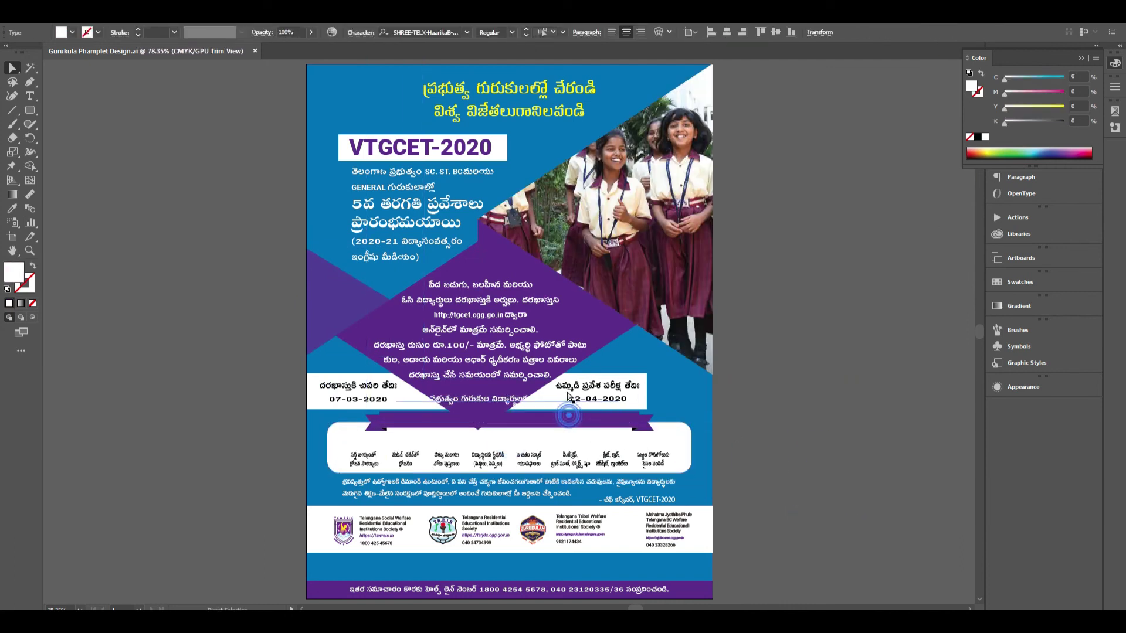
left_click(757, 462)
Examine the pamphlet's lower half by selecting the rounded white panel and the logo band together, and deselect them
key("z")
left_click_drag(586, 564, 621, 557)
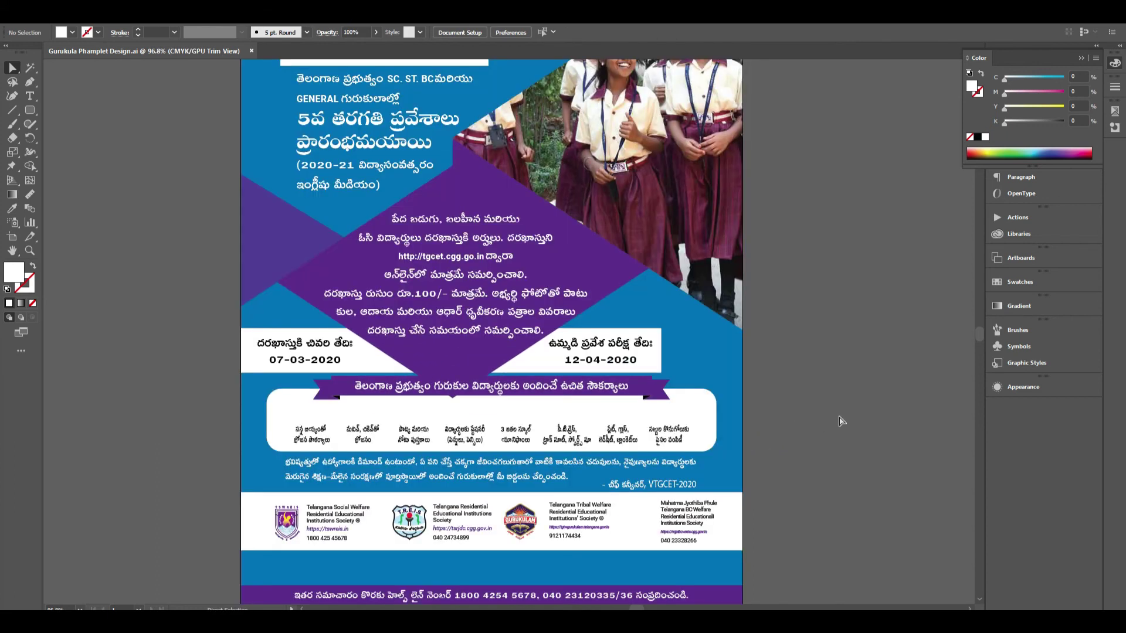
scroll(842, 425, "down", 3)
left_click_drag(848, 445, 202, 324)
scroll(866, 432, "left", 2)
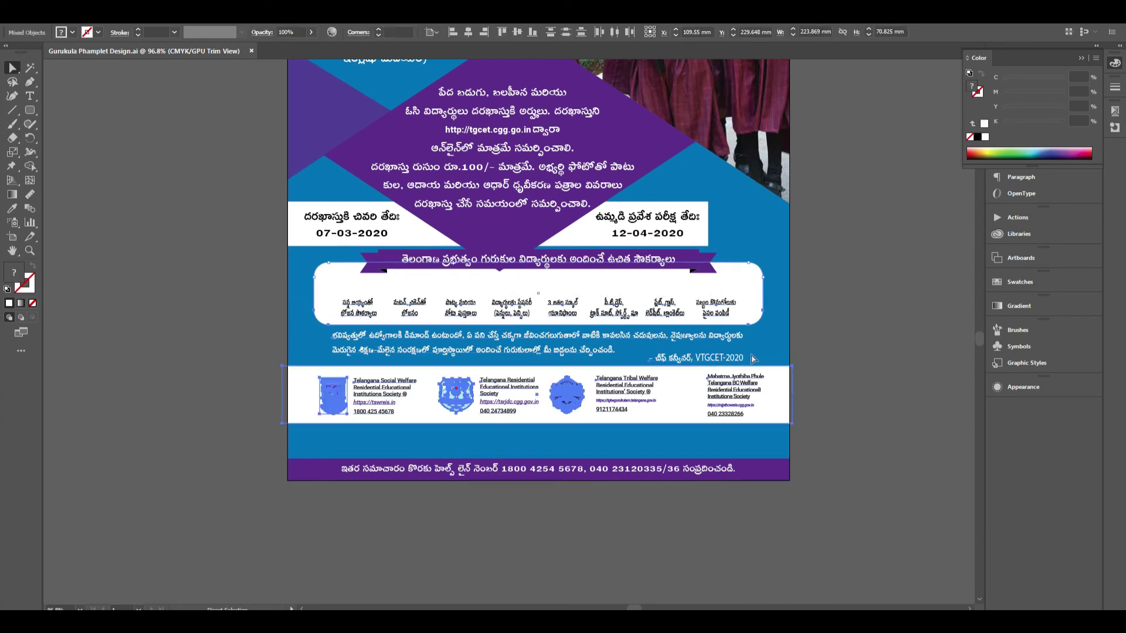
scroll(879, 305, "up", 2)
scroll(880, 305, "right", 2)
scroll(749, 465, "up", 3)
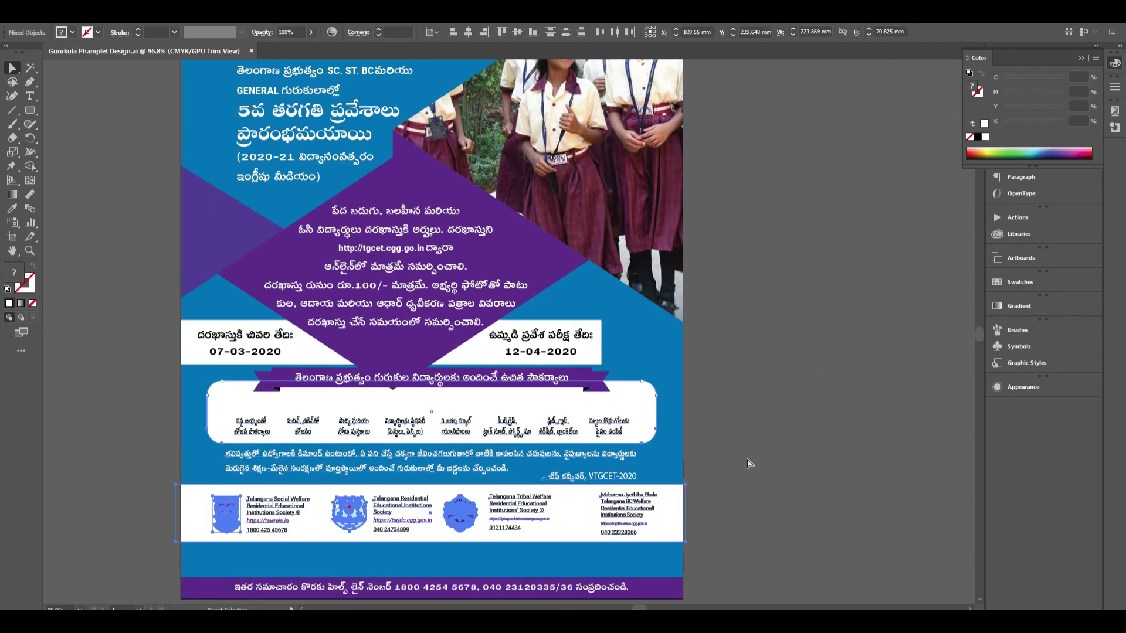
scroll(749, 465, "up", 3)
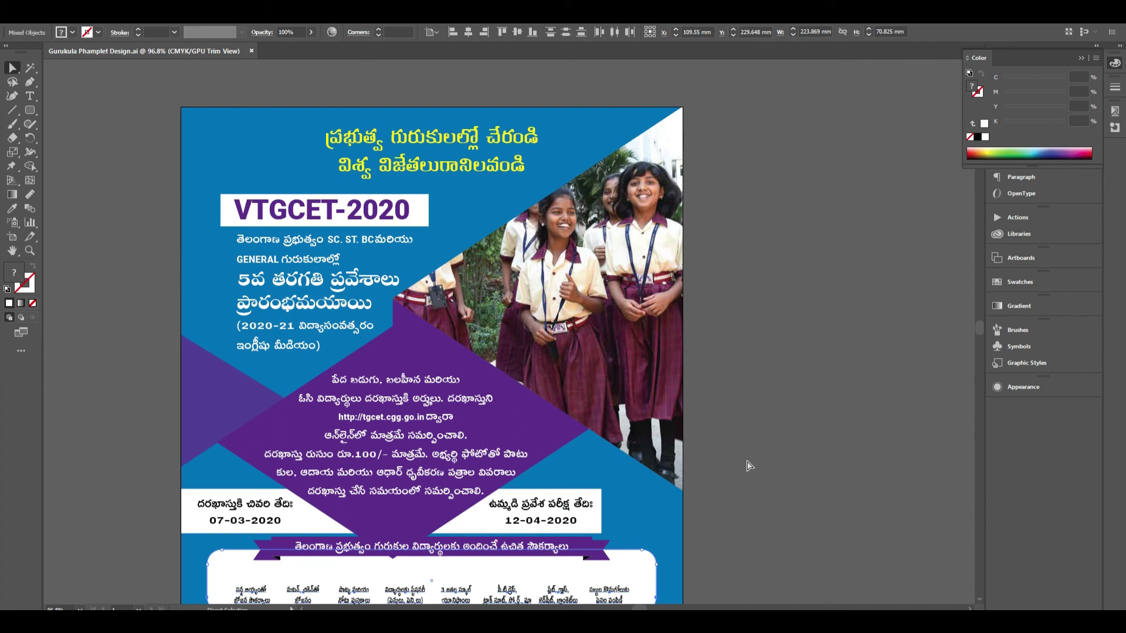
scroll(749, 465, "down", 1)
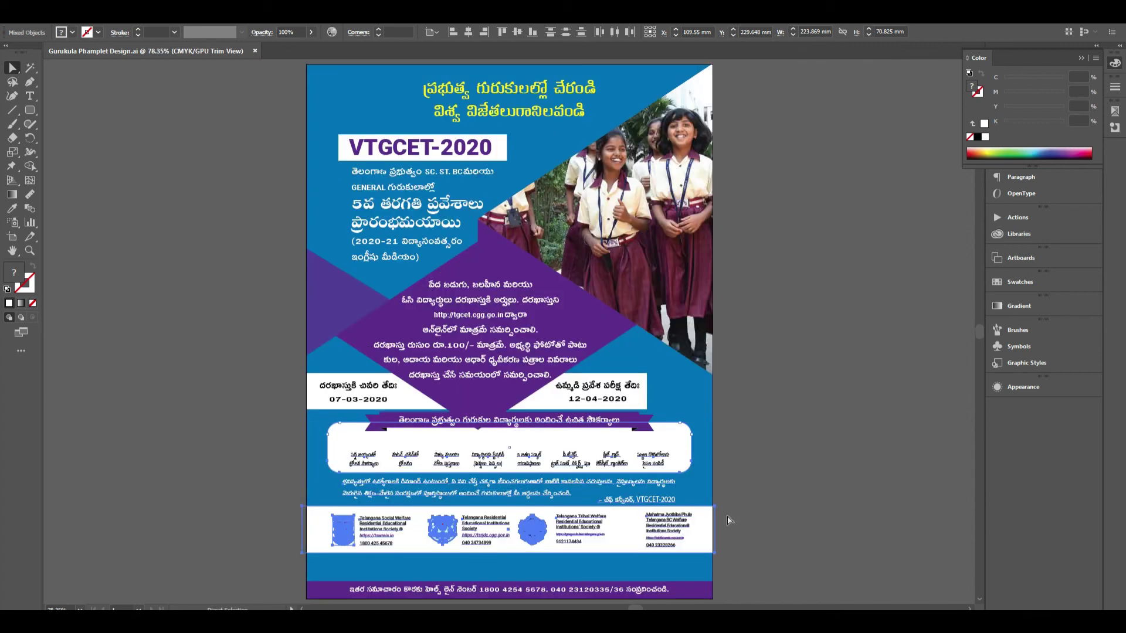
left_click(762, 554)
Select the purple helpline strip at the pamphlet's foot to examine its extent, and deselect it
scroll(392, 603, "down", 1)
left_click_drag(725, 560, 747, 575)
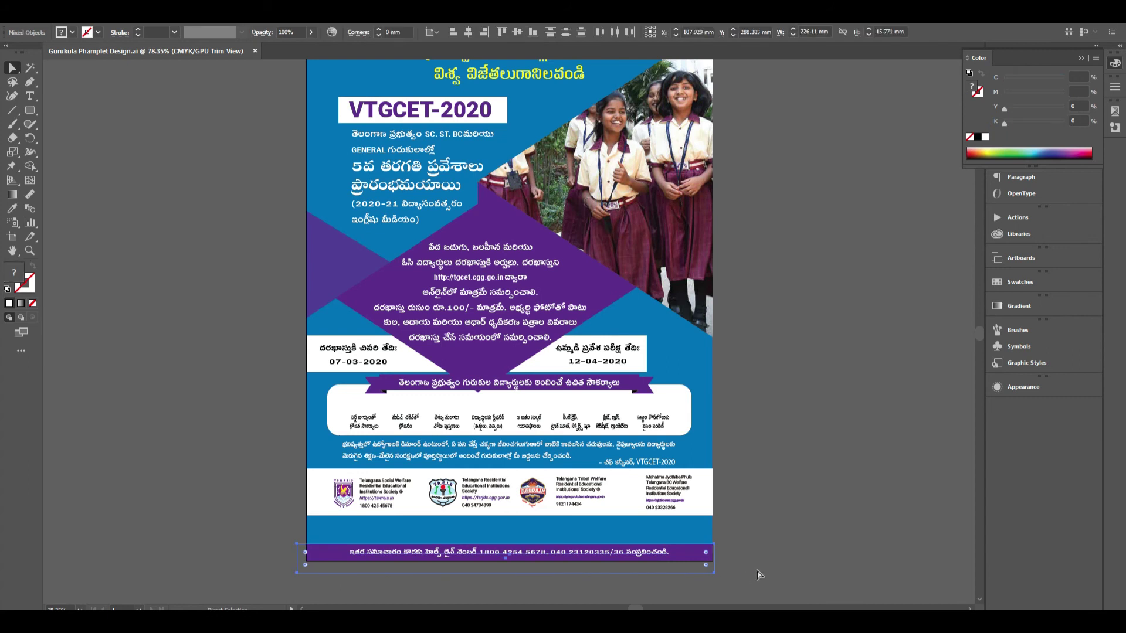
left_click(756, 570)
scroll(735, 528, "up", 2)
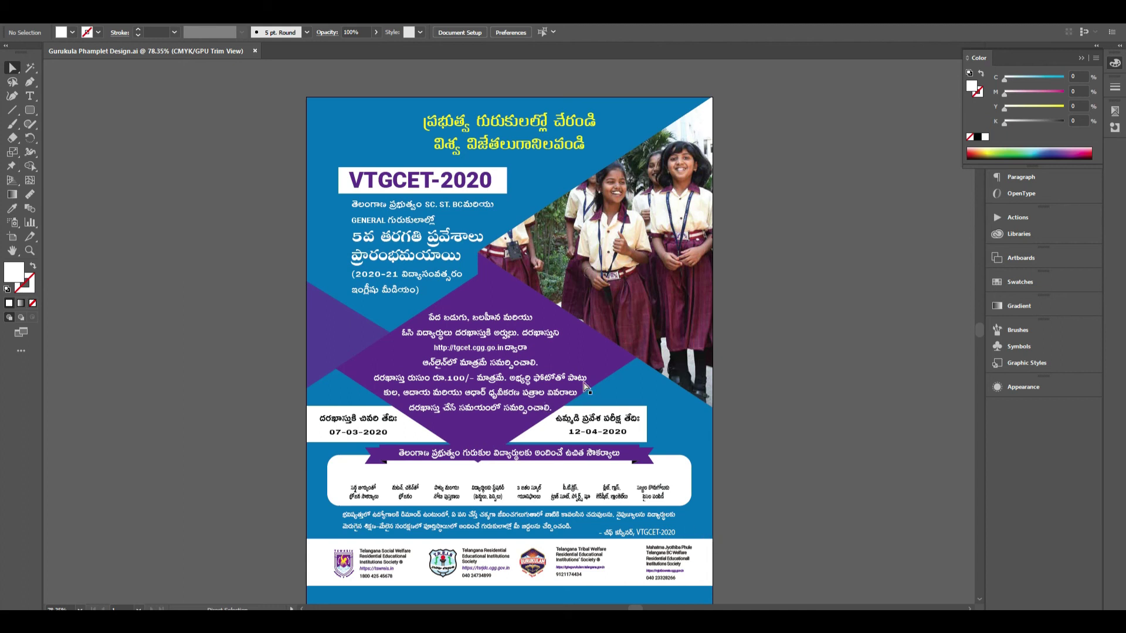
scroll(616, 361, "up", 1)
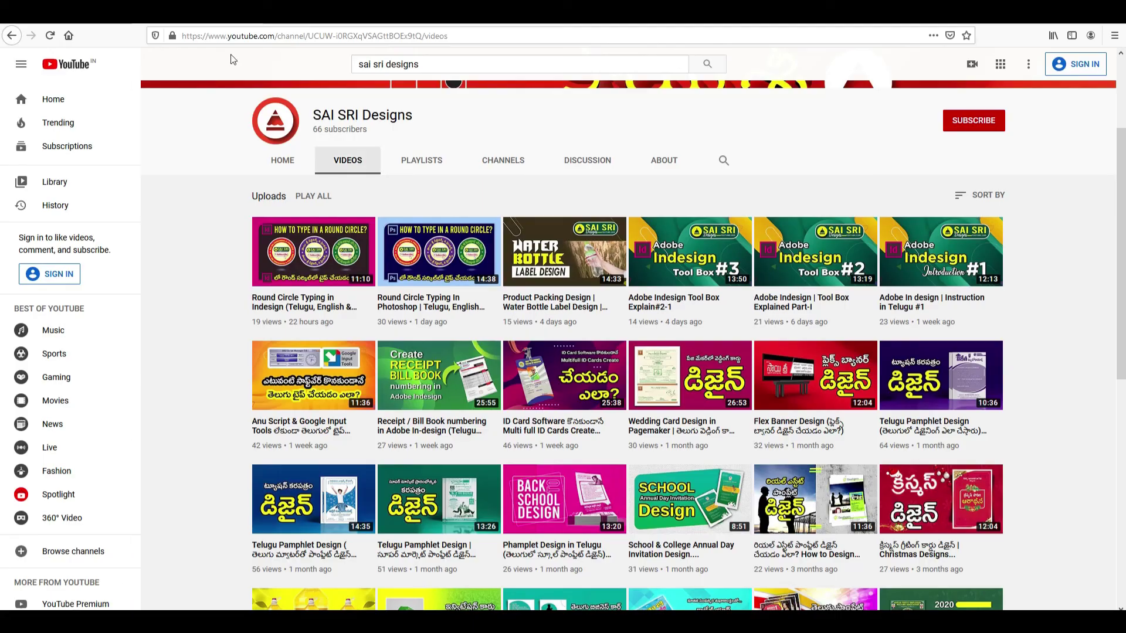
Switch to the browser and review the Adobe Illustrator Wikipedia article and the full SAI SRI Designs upload list
key("alt+Tab")
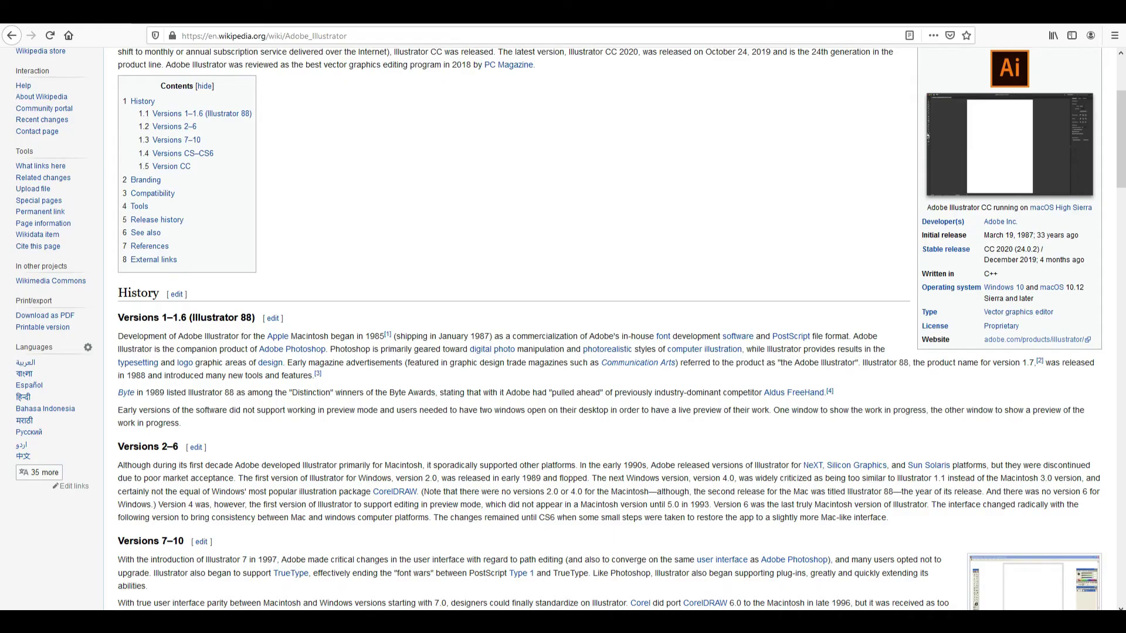
scroll(658, 339, "up", 3)
key("ctrl+Tab")
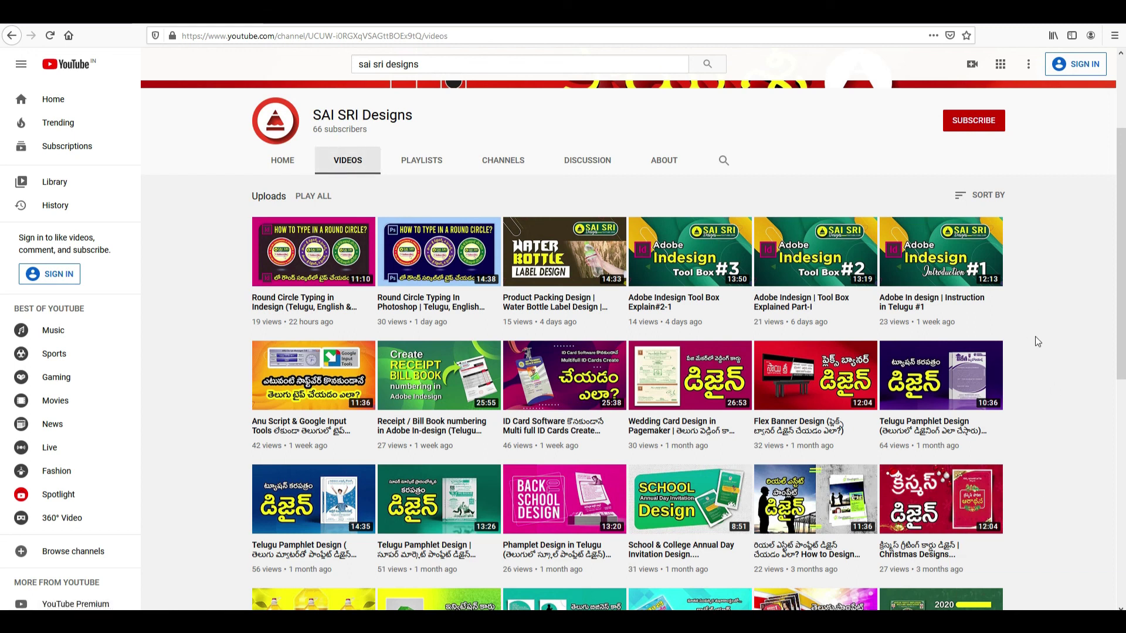
scroll(1007, 292, "down", 3)
scroll(918, 389, "down", 5)
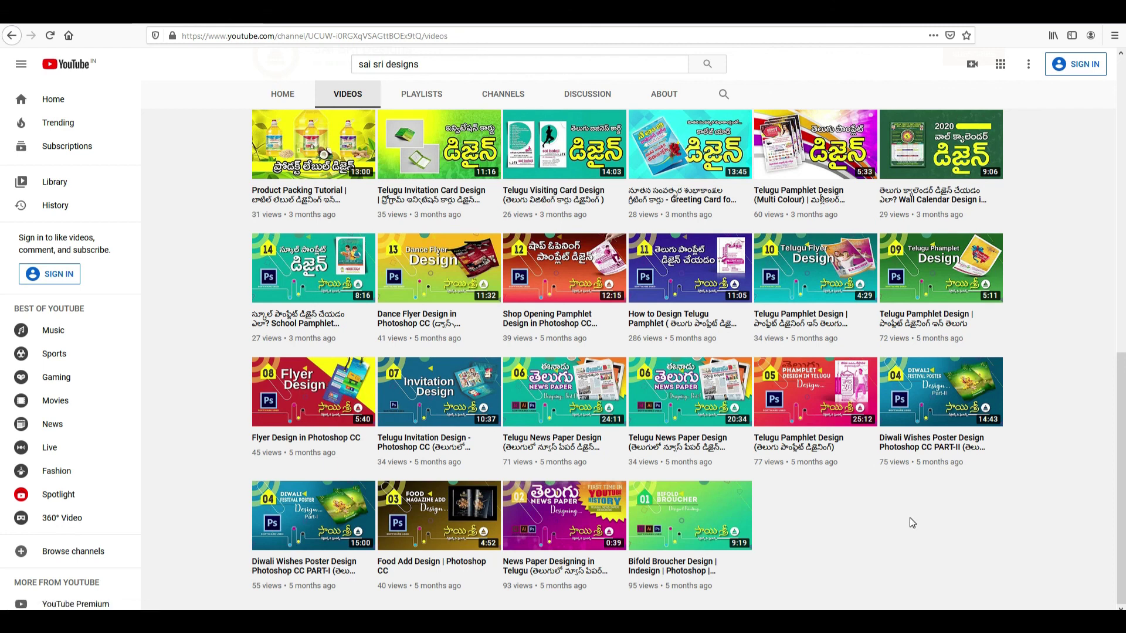
scroll(909, 517, "up", 10)
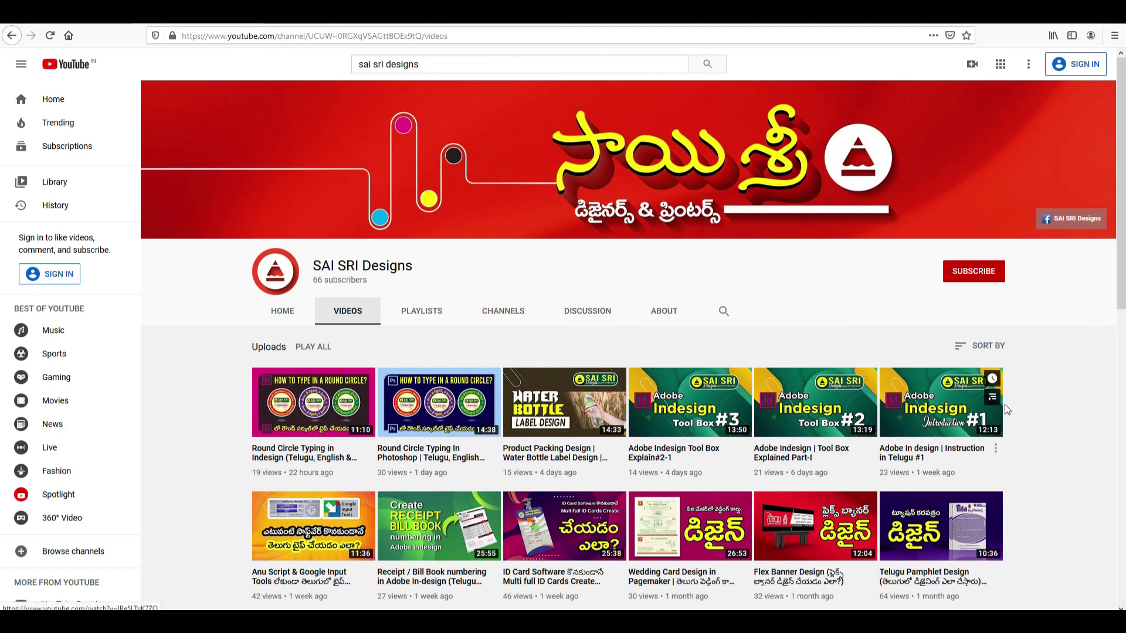
scroll(1026, 392, "down", 2)
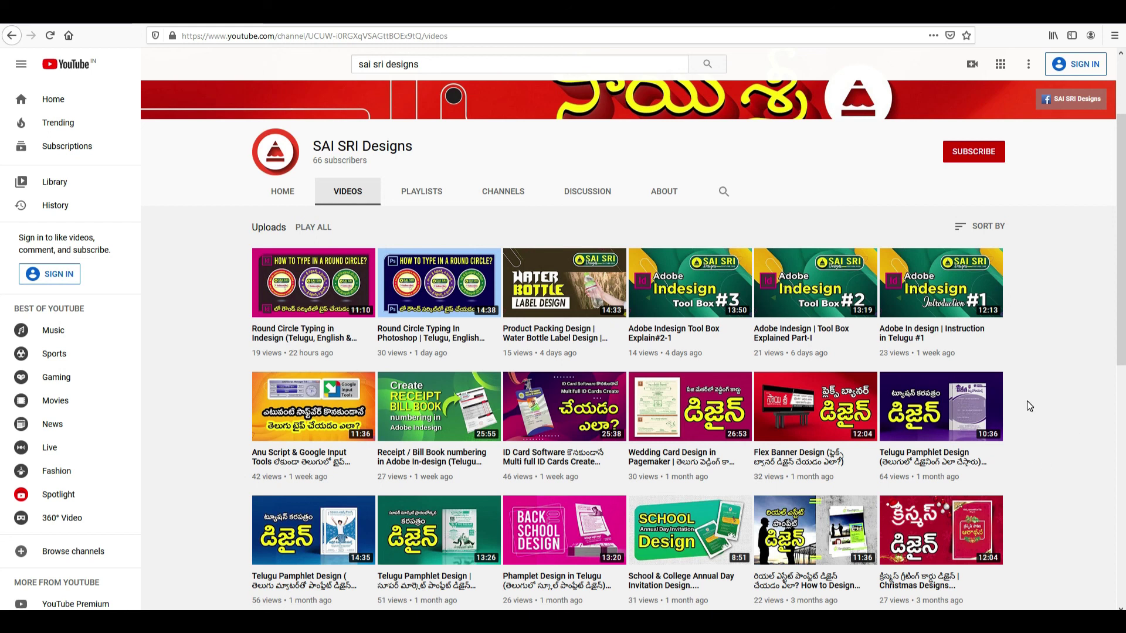
scroll(1026, 404, "up", 2)
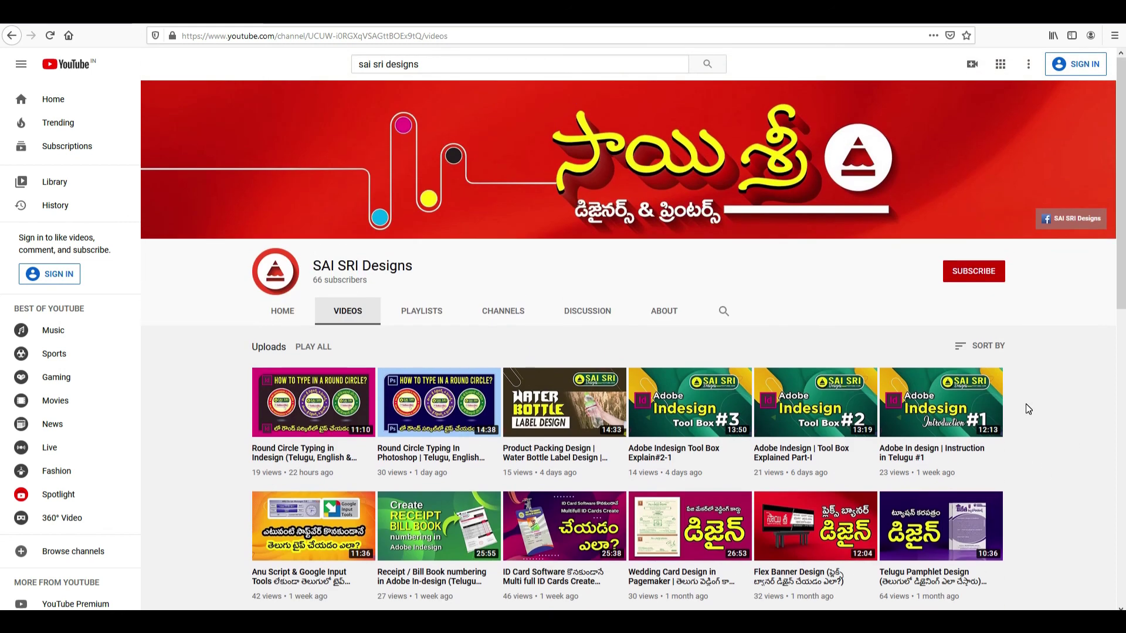